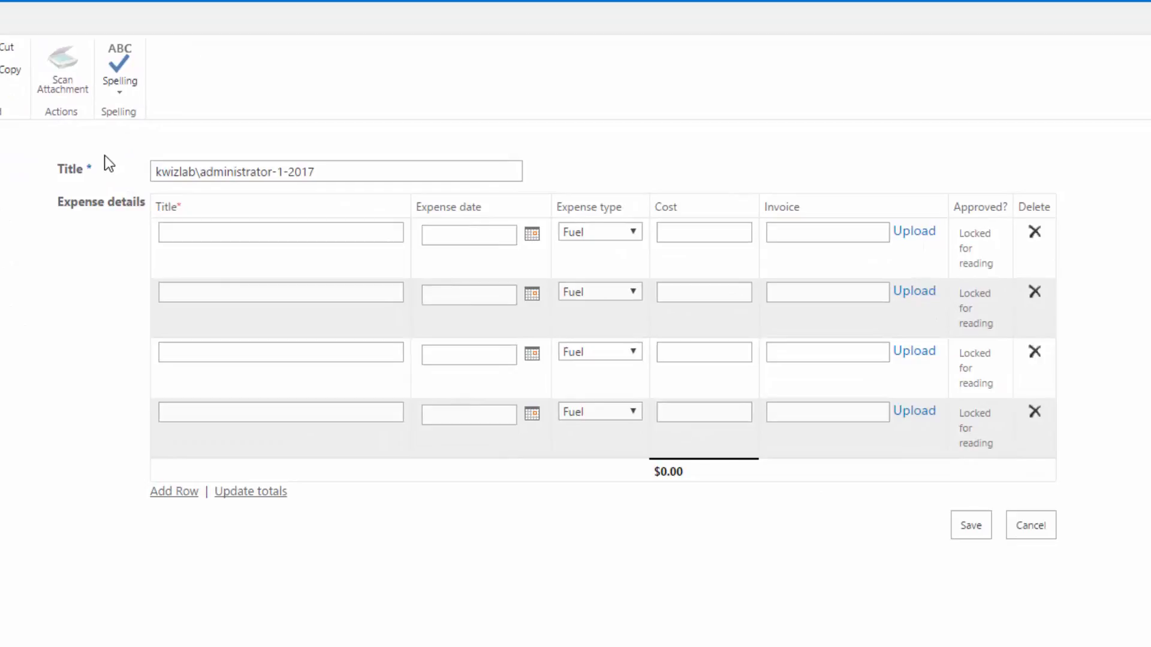
Step: Examine the new expense report form's Title and Expense details fields, the Cost column and its total
drag(56, 175, 93, 172)
click(63, 206)
drag(54, 205, 147, 210)
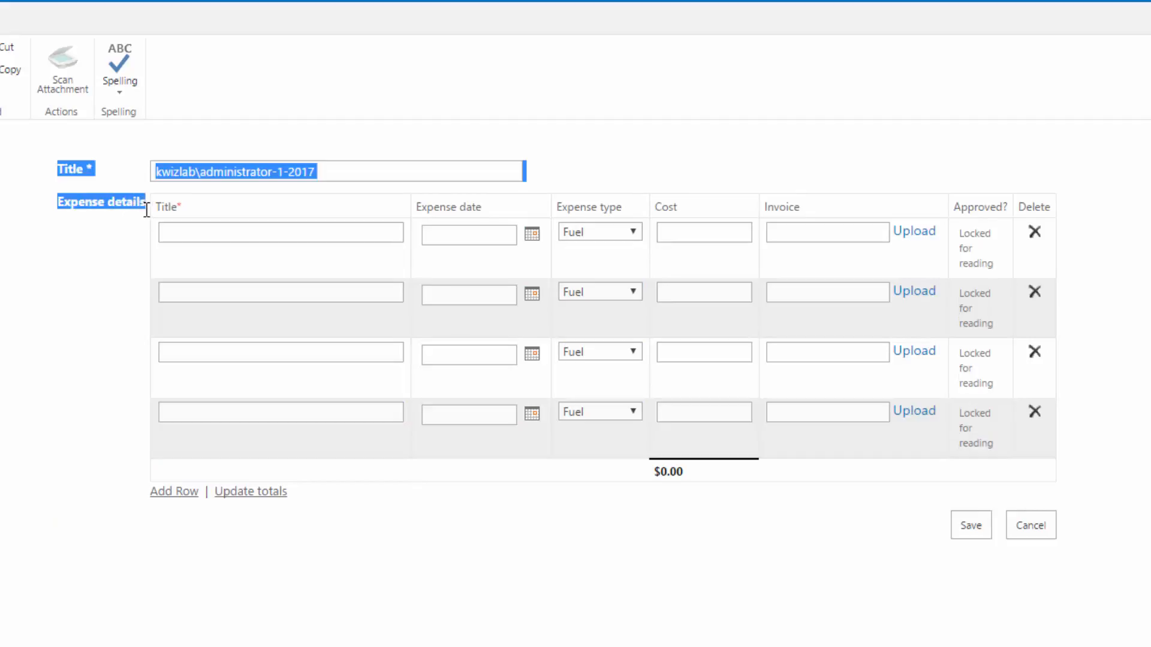
click(110, 235)
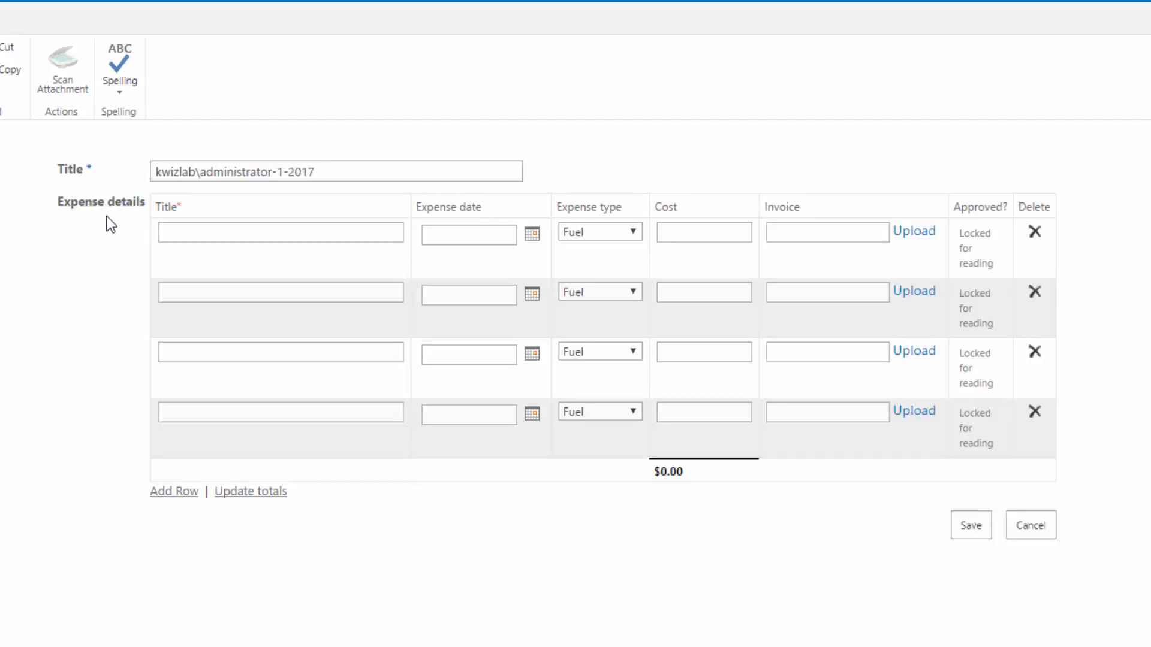
click(245, 233)
click(185, 357)
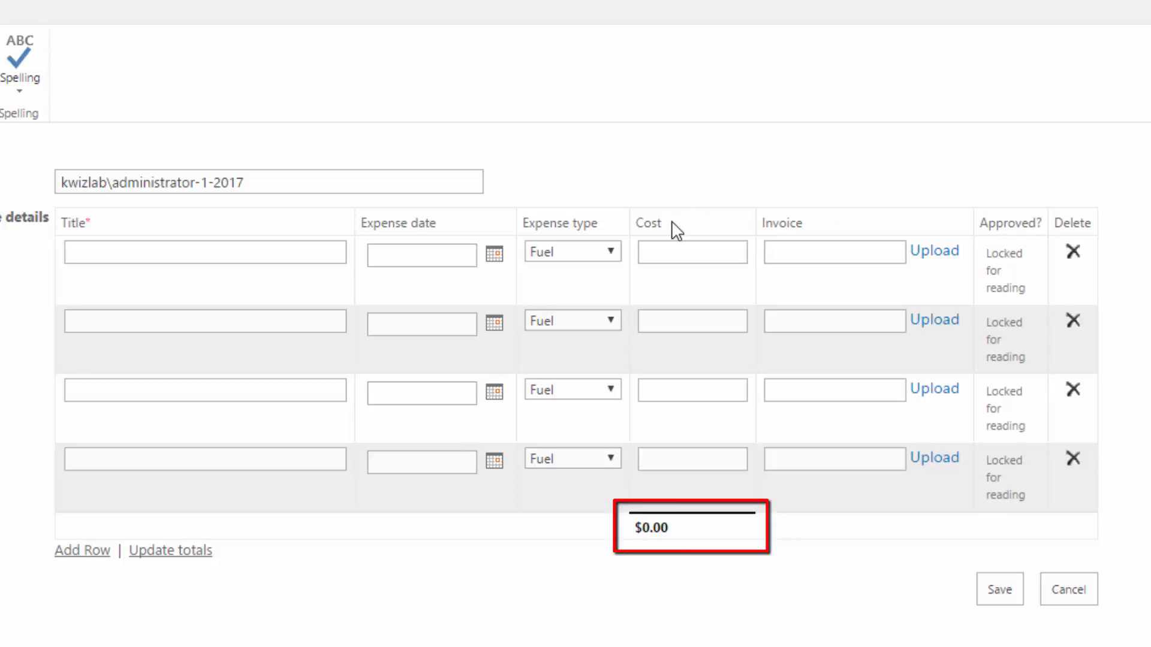
double_click(655, 227)
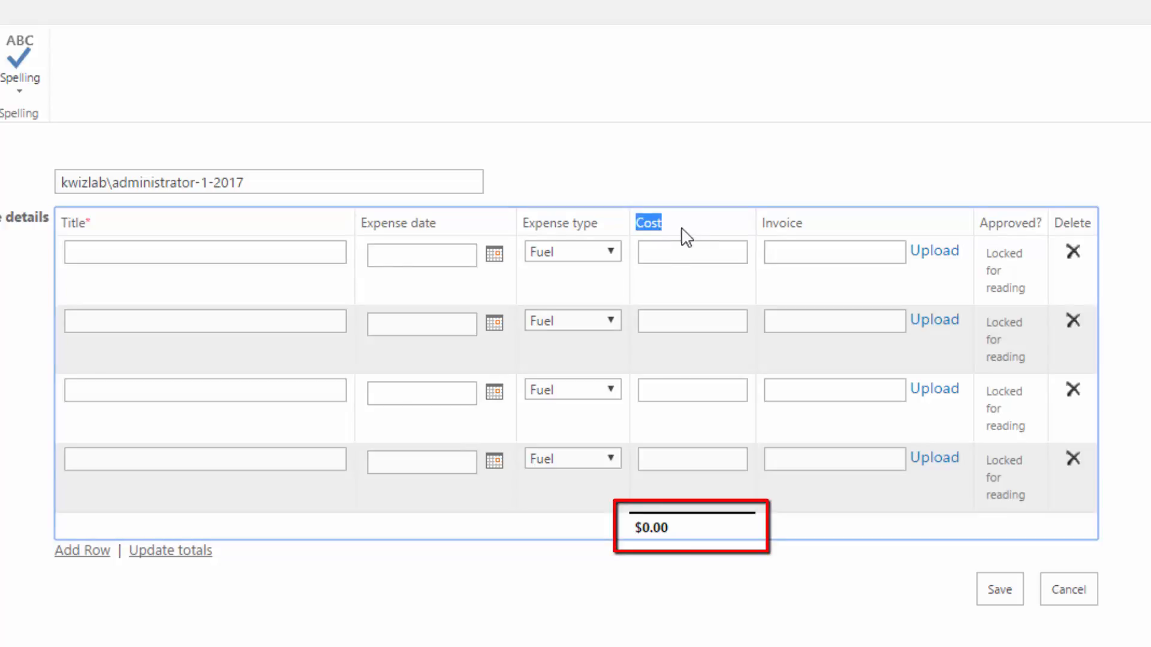
drag(682, 540, 628, 536)
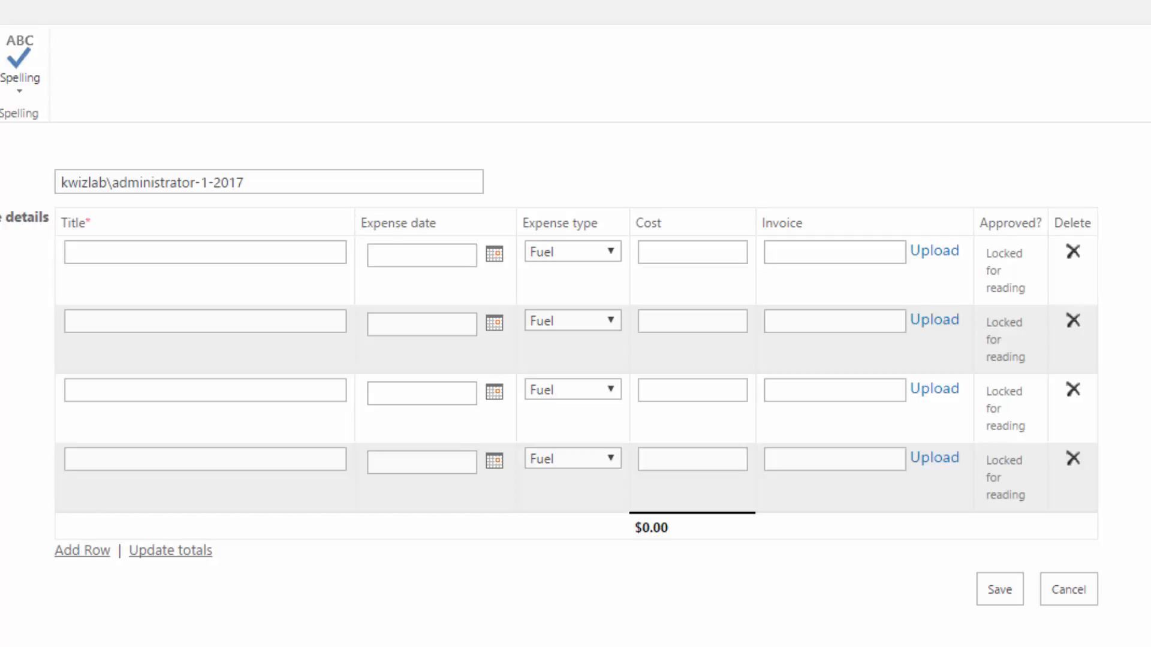
Step: Title the first expense row "drive to a conference" and set its expense date to 1/2/2017
click(151, 251)
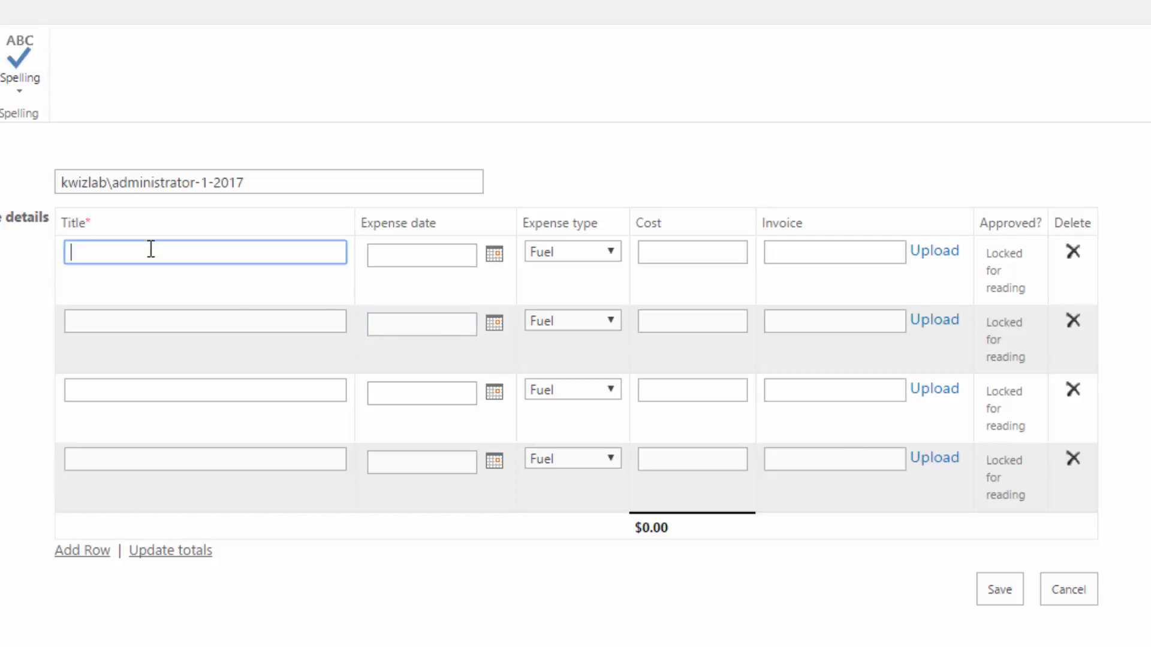
text(drive to a conference)
click(493, 256)
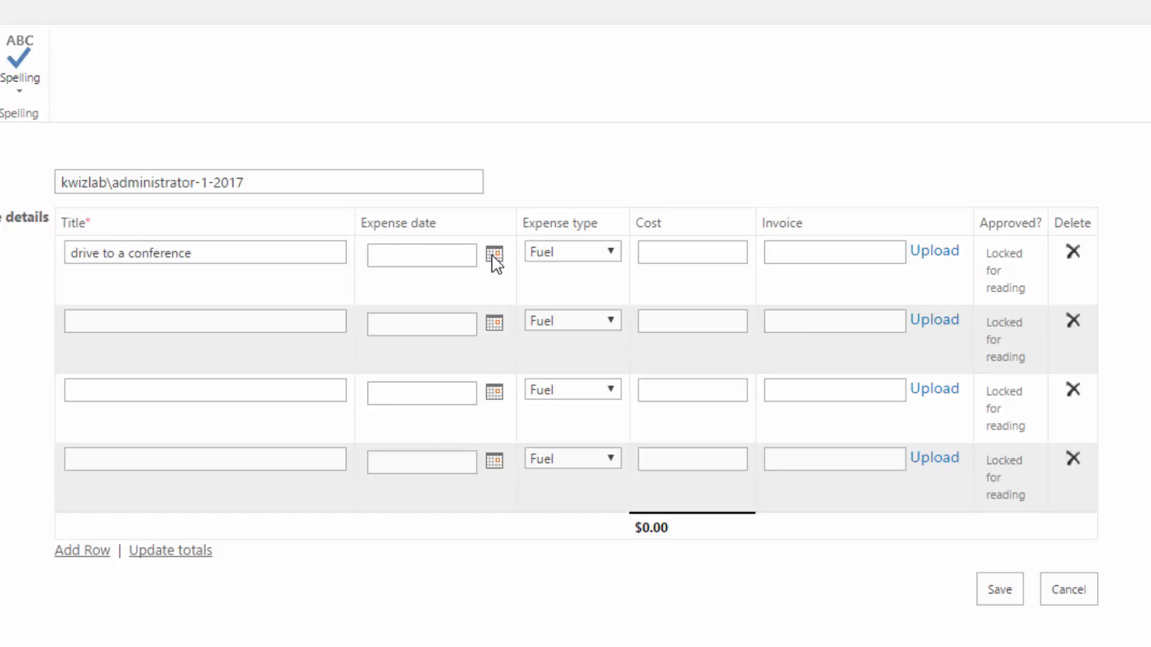
click(493, 255)
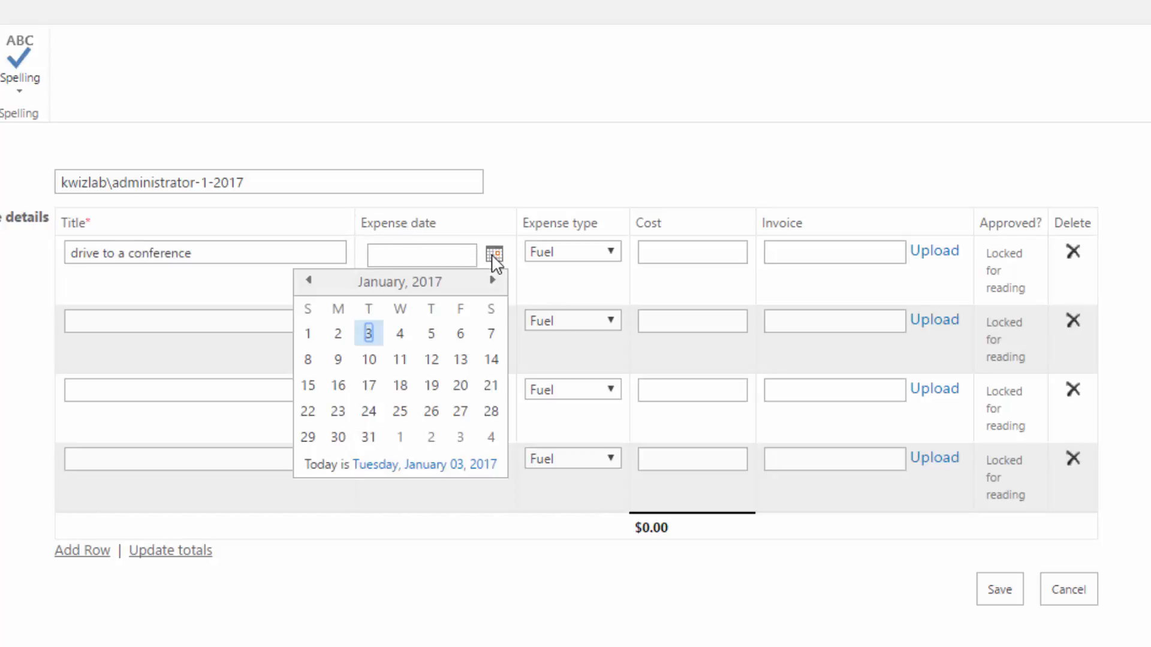
click(337, 336)
Step: Set the first row's cost to 16 and upload the Receipt-1 PDF as its invoice
click(668, 253)
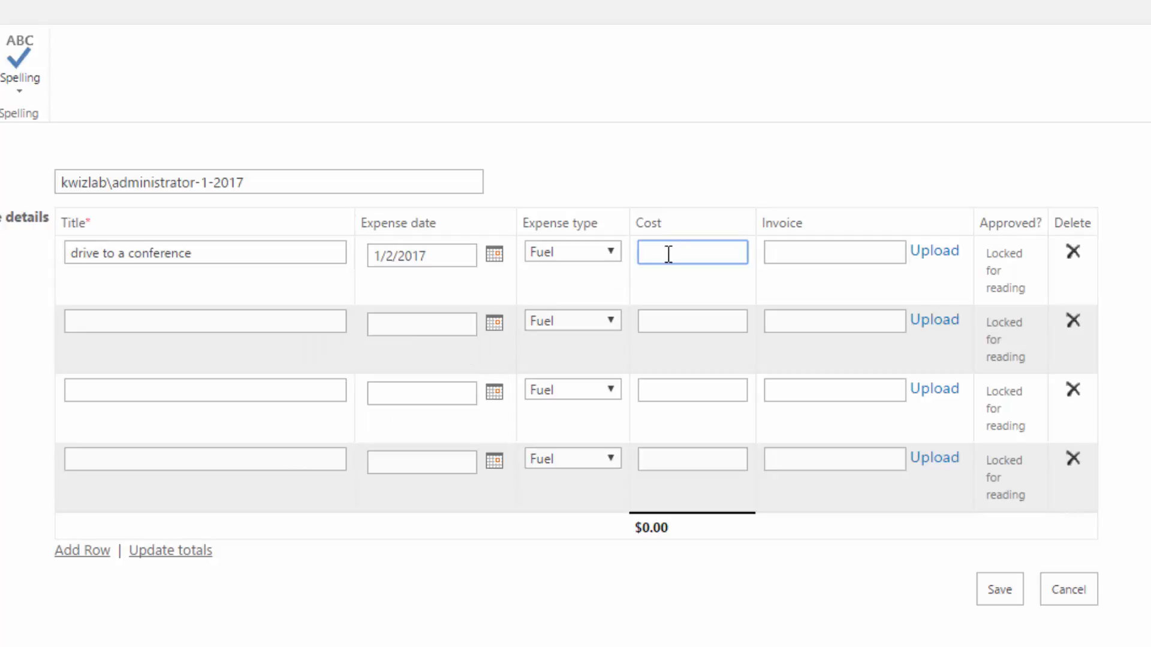
text(16)
click(935, 257)
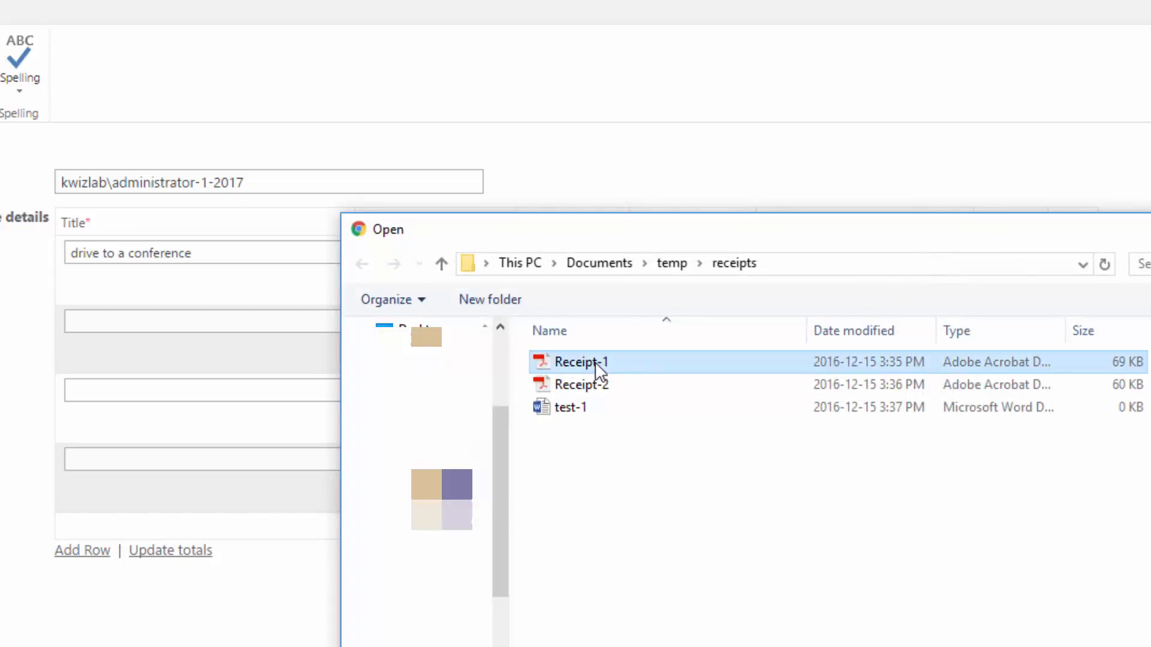
double_click(611, 362)
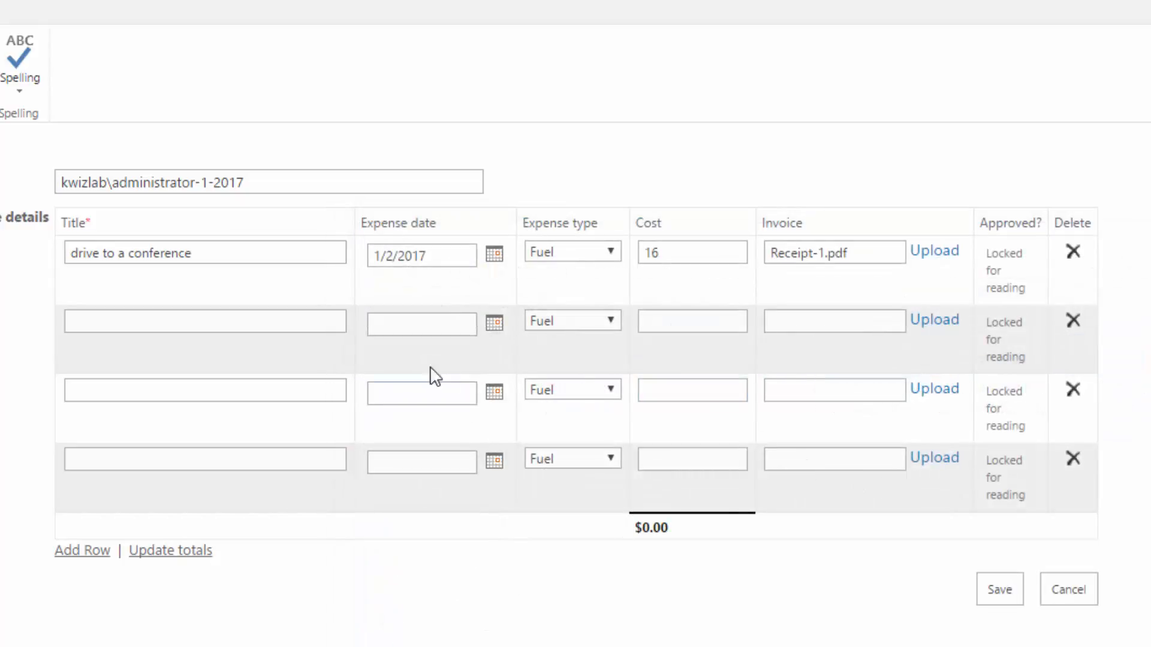
Step: Title the second expense row "lunch at the conferece" and set its expense date to 1/2/2017
click(182, 319)
text(lunch a)
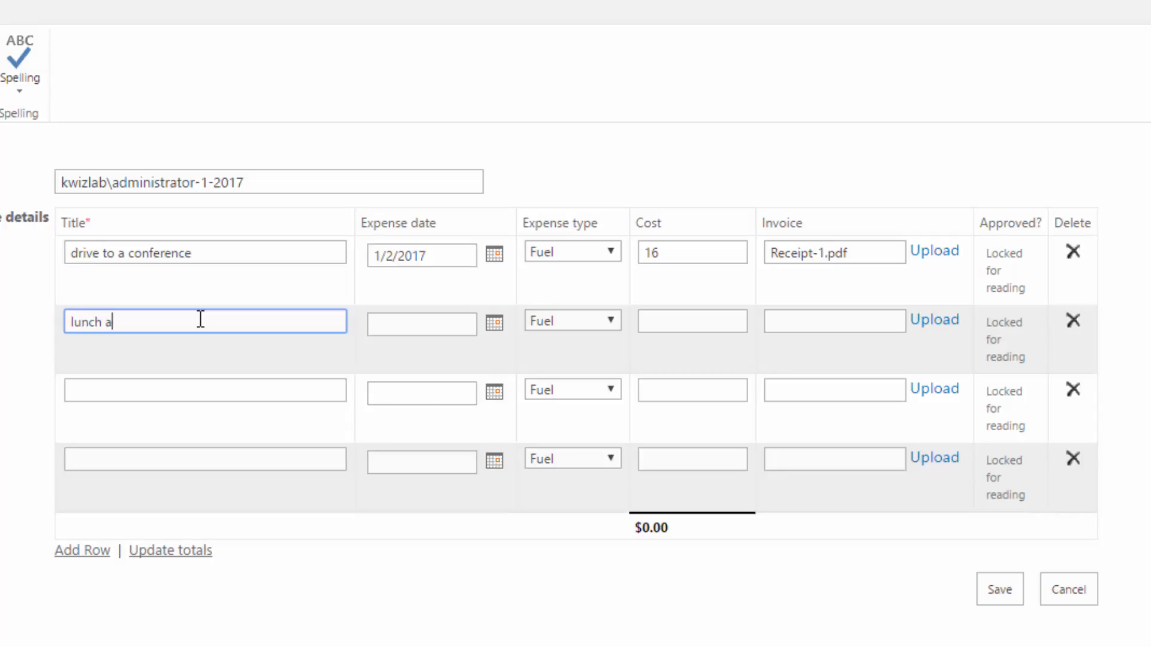
text(t the conferece)
click(495, 324)
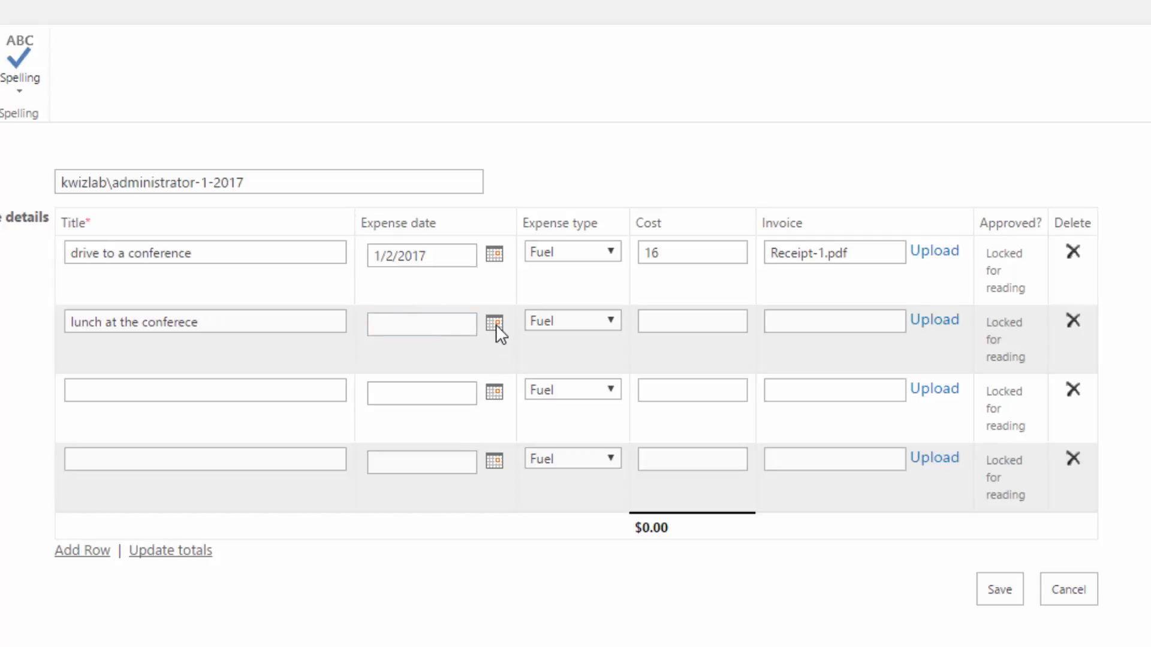
click(340, 405)
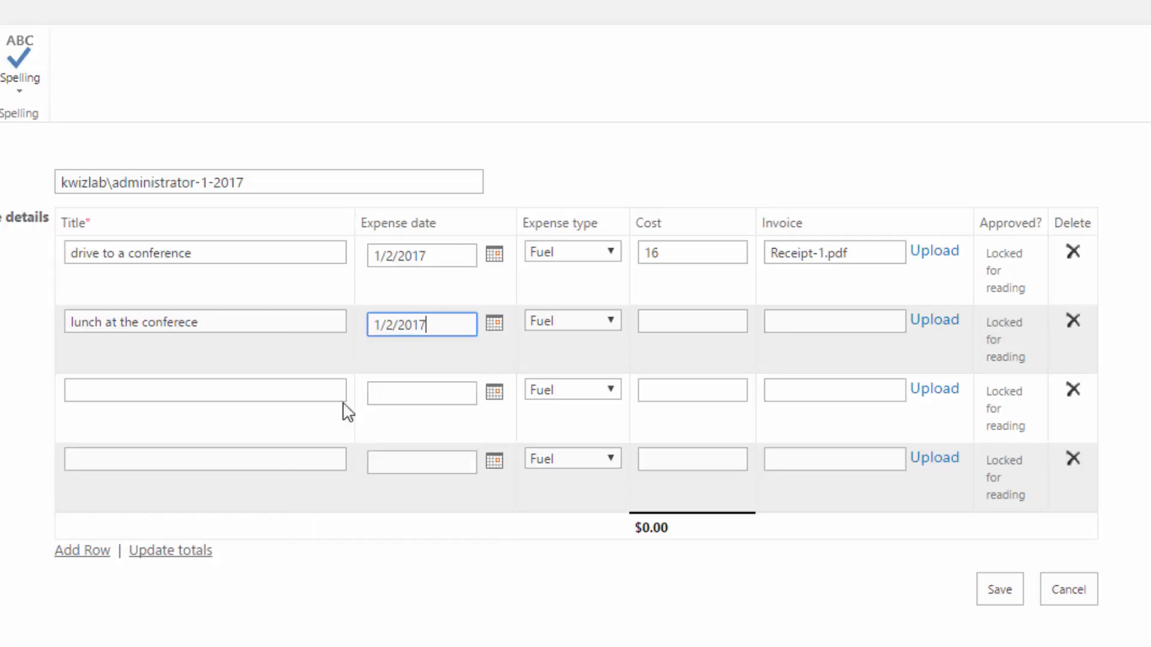
Step: Complete the second row with expense type Lunch, cost 70 and the Receipt-2 PDF as its invoice
click(612, 321)
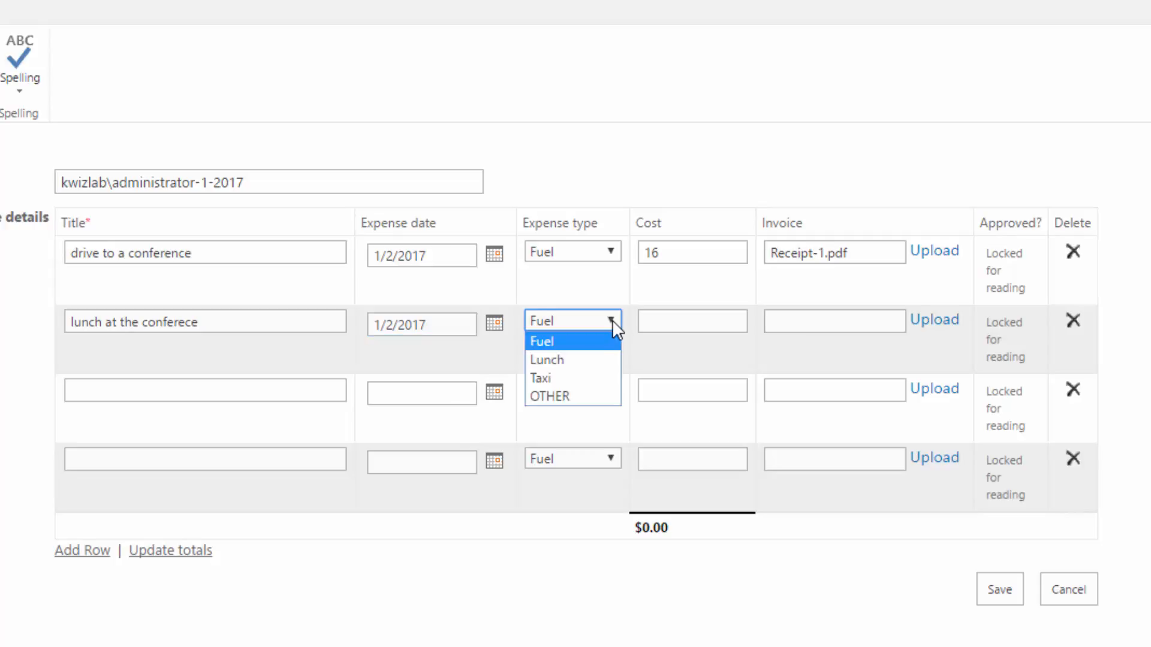
click(603, 361)
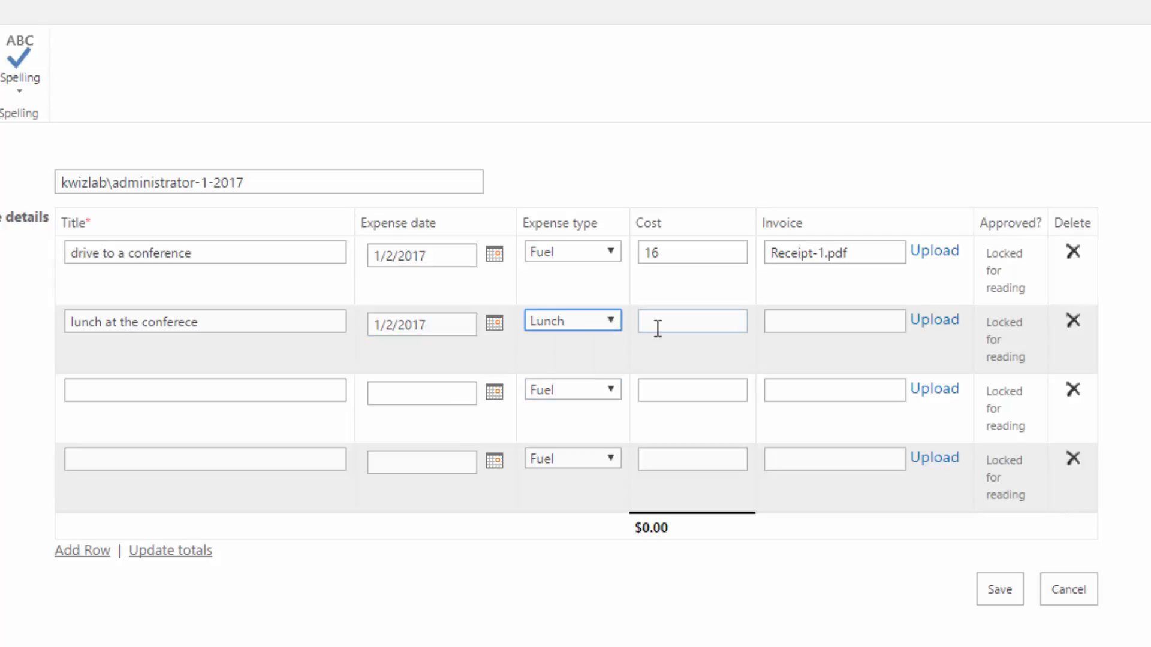
click(664, 324)
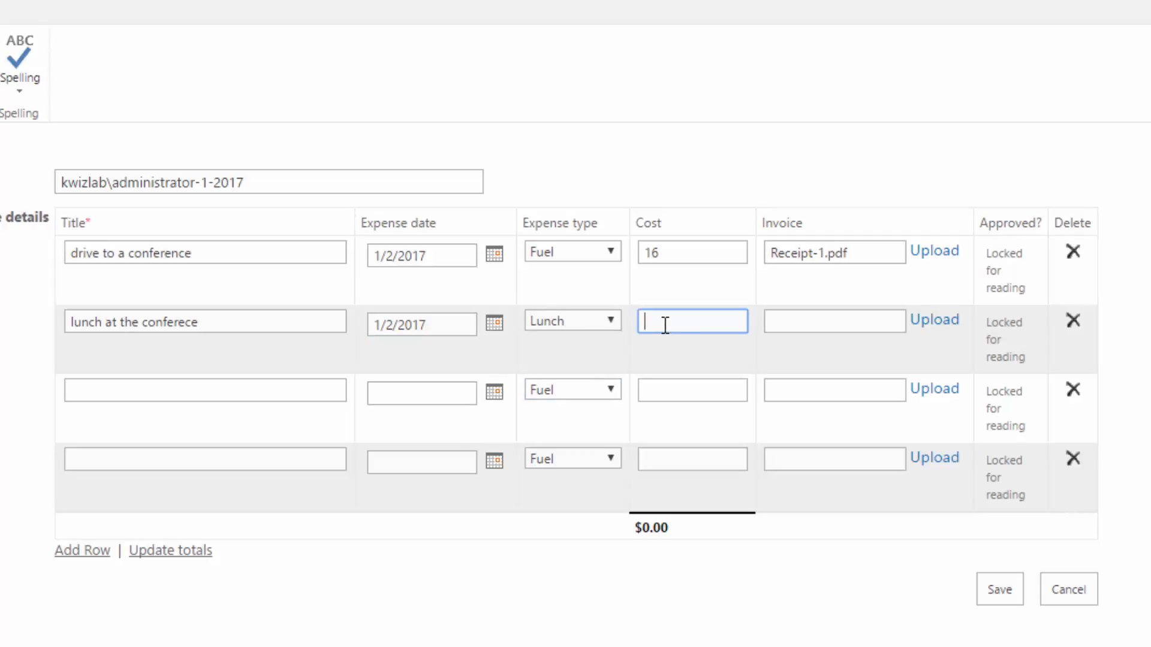
text(70)
click(942, 335)
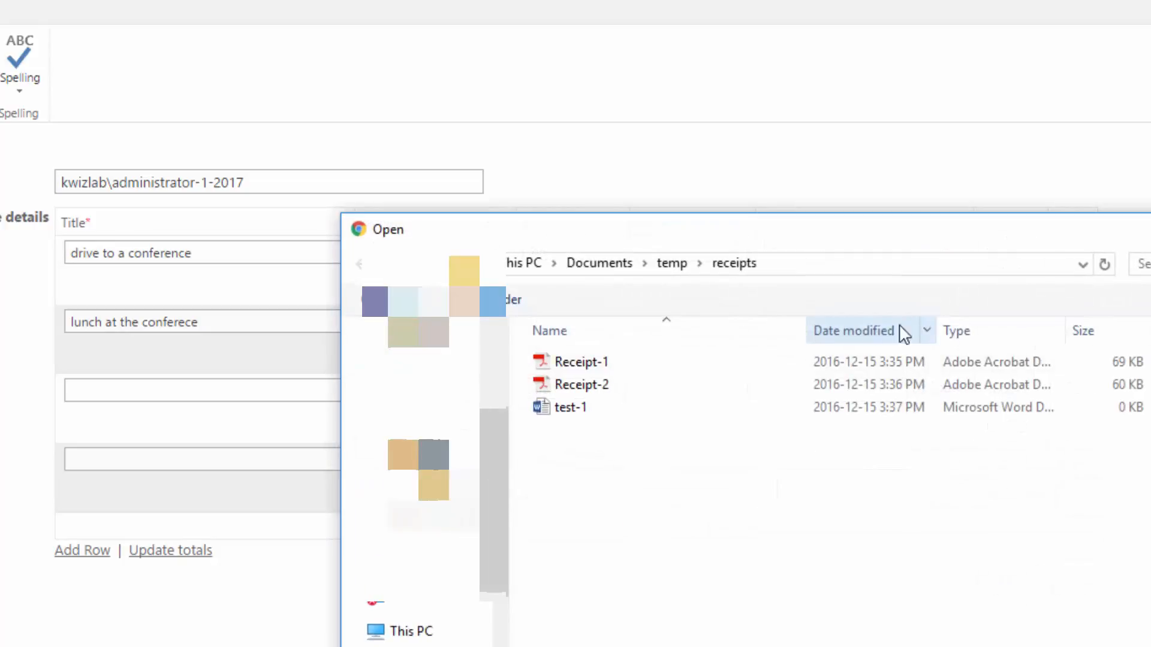
double_click(583, 387)
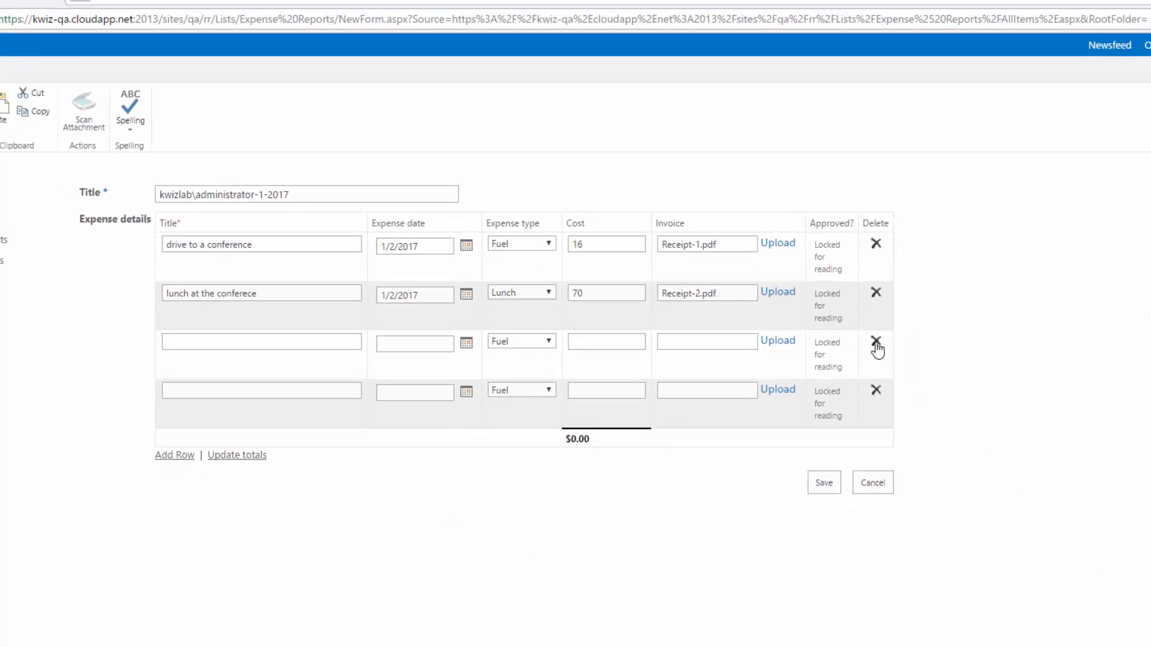
Step: Remove the two empty rows from the expense details table
click(876, 342)
click(694, 114)
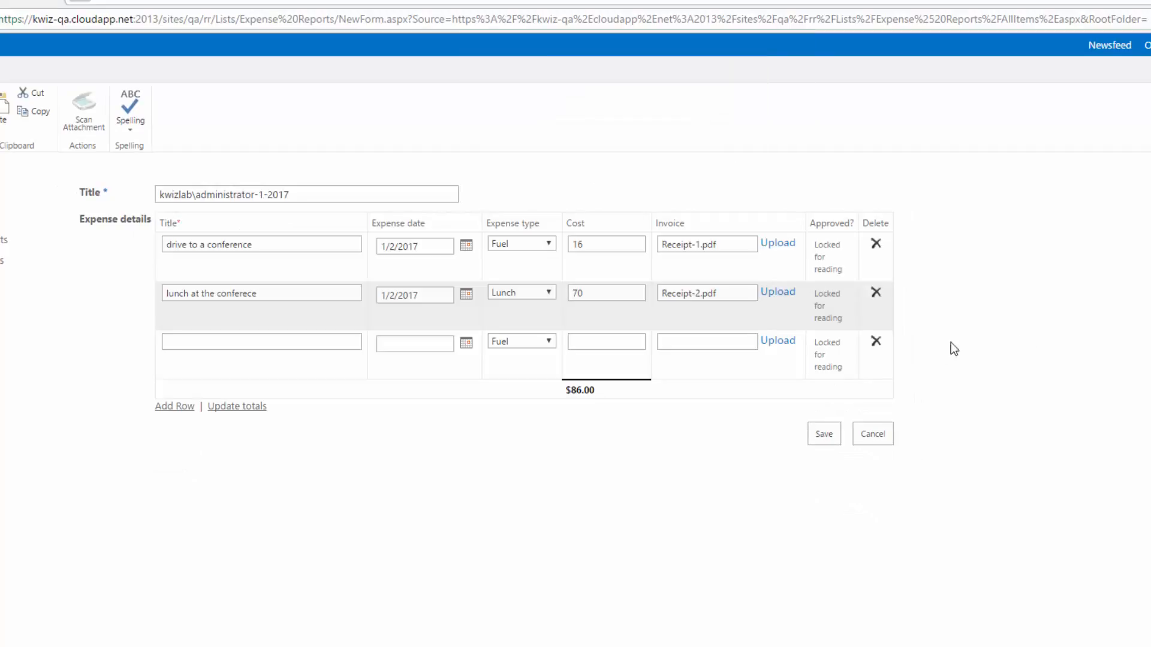
click(877, 342)
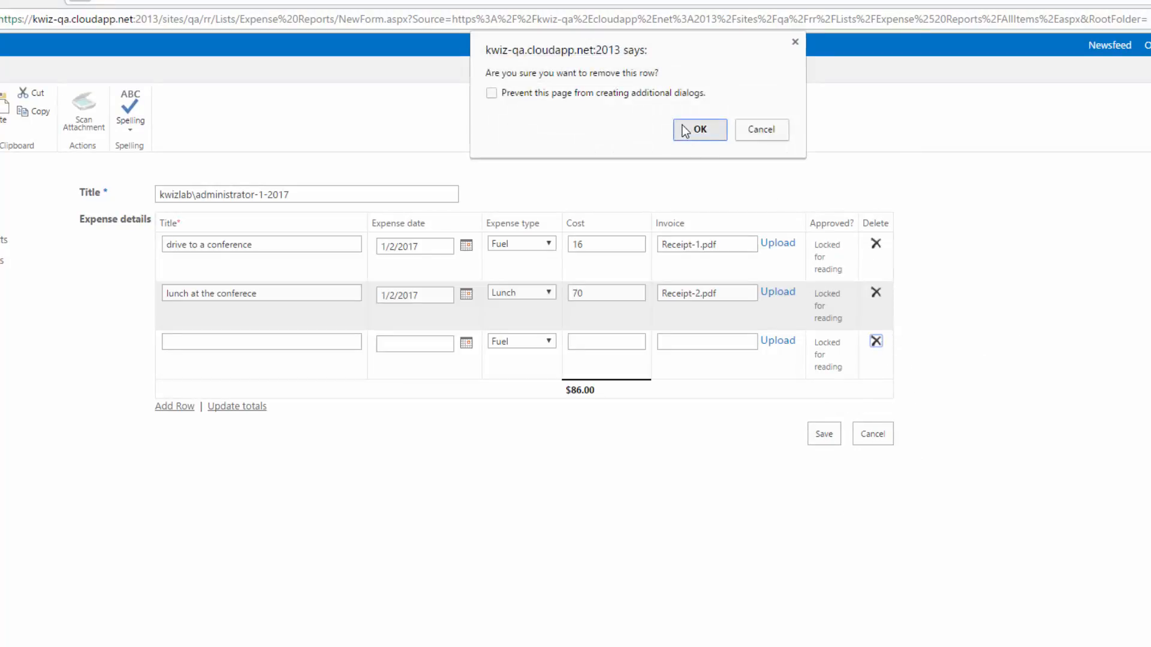
click(692, 128)
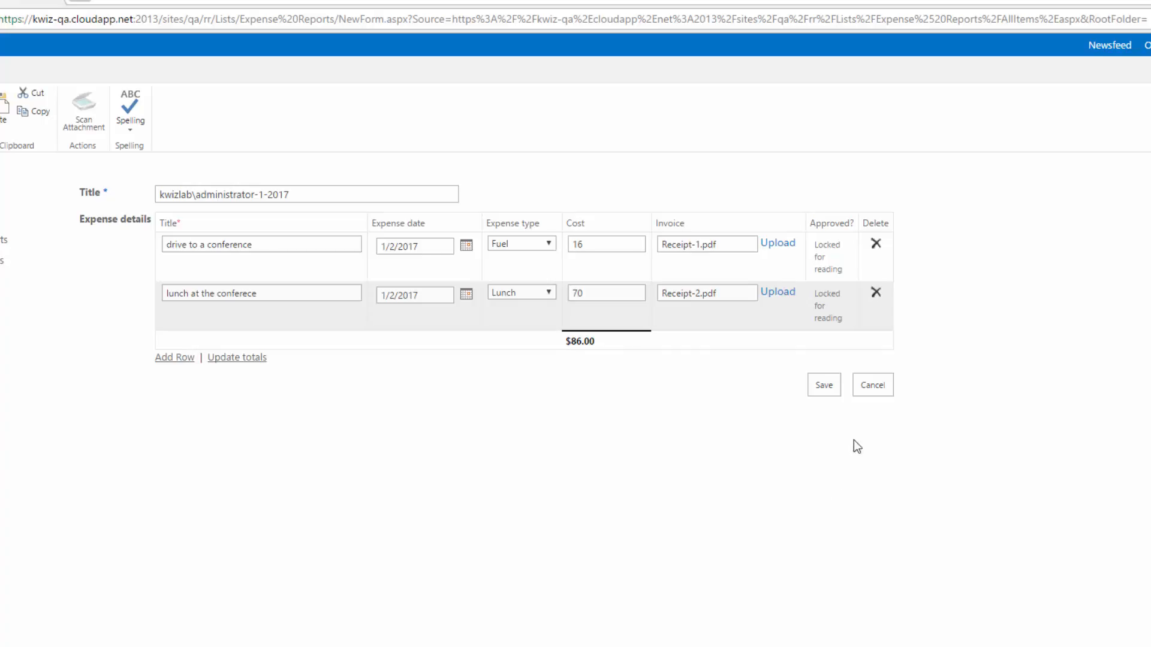
Step: Try to save the expense report and check the validation of the lunch row's cost
click(824, 386)
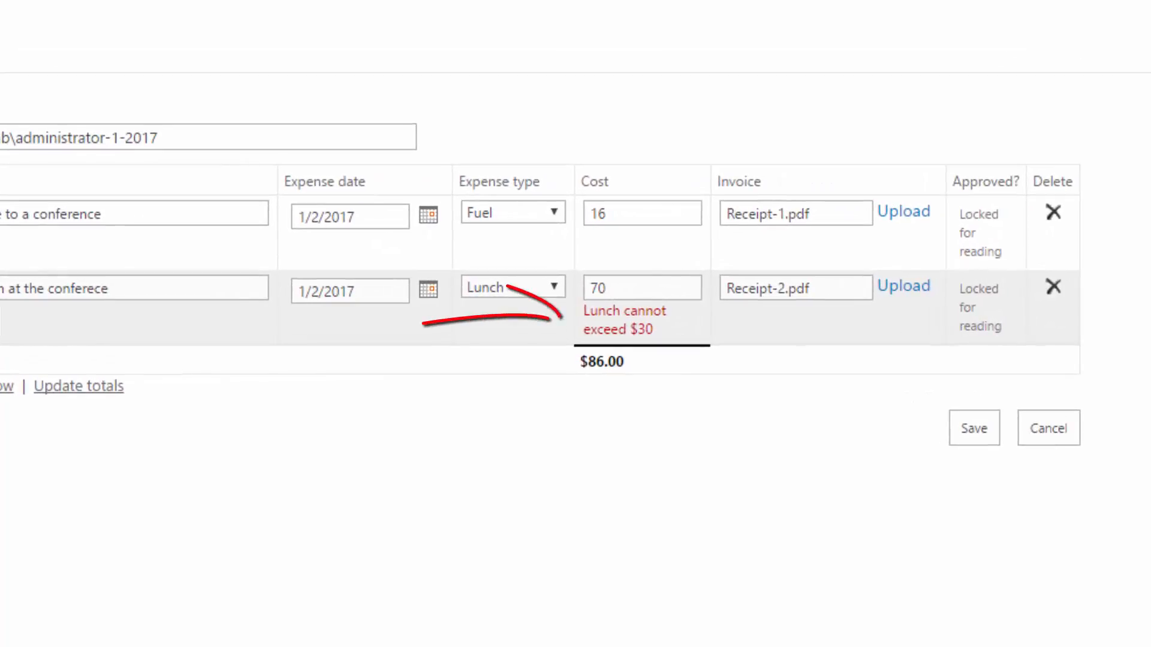
mouse_move(656, 328)
mouse_down()
mouse_move(615, 332)
mouse_move(582, 315)
mouse_up()
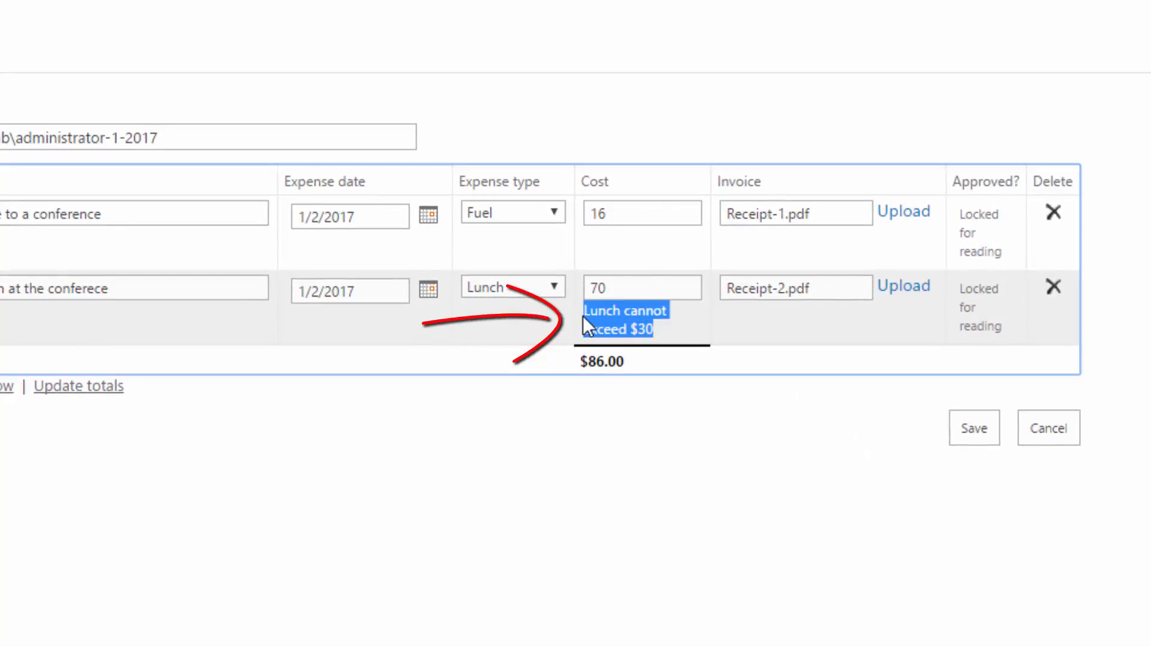
click(681, 479)
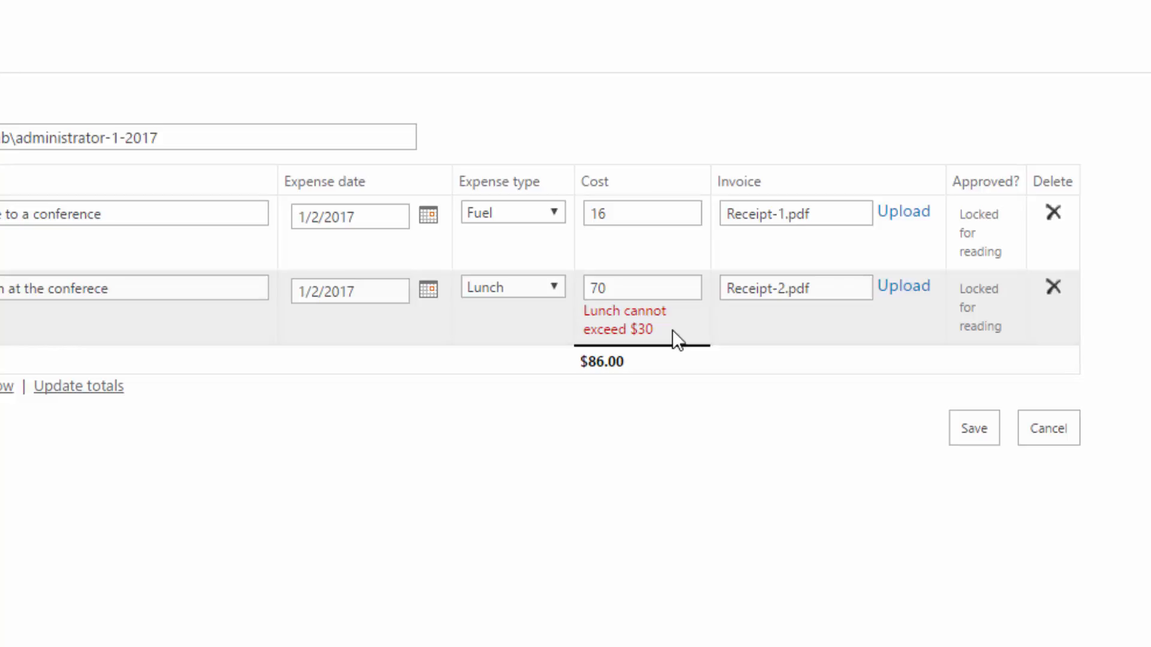
Step: Set the lunch row's cost to 25 and save the expense report
drag(634, 292, 581, 289)
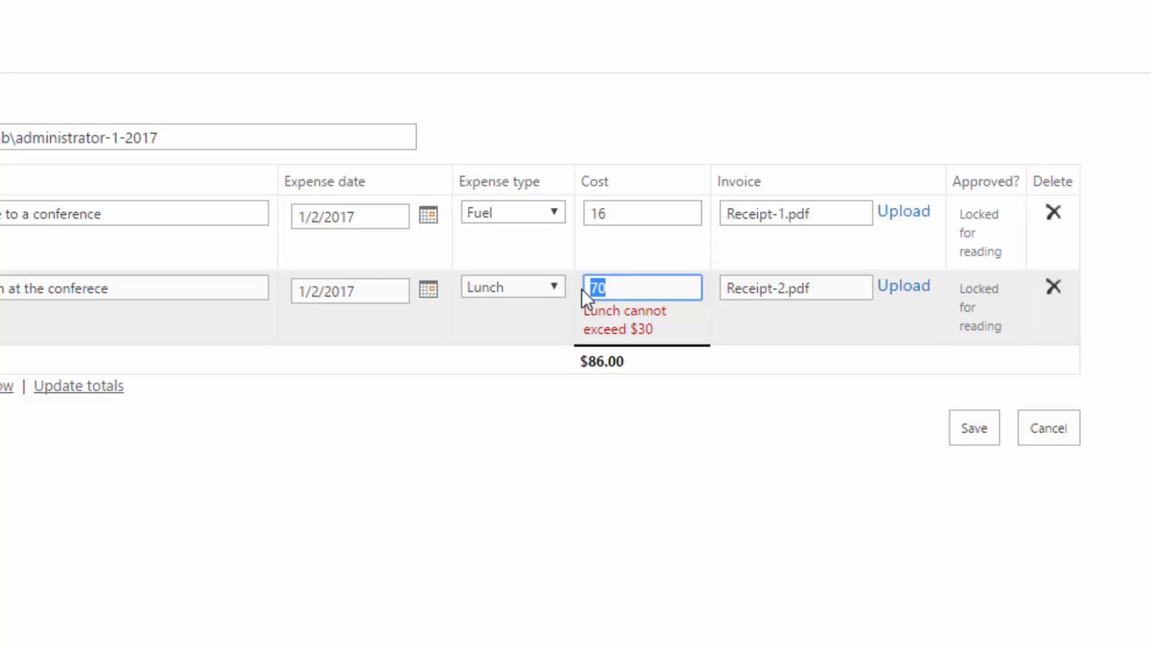
click(778, 485)
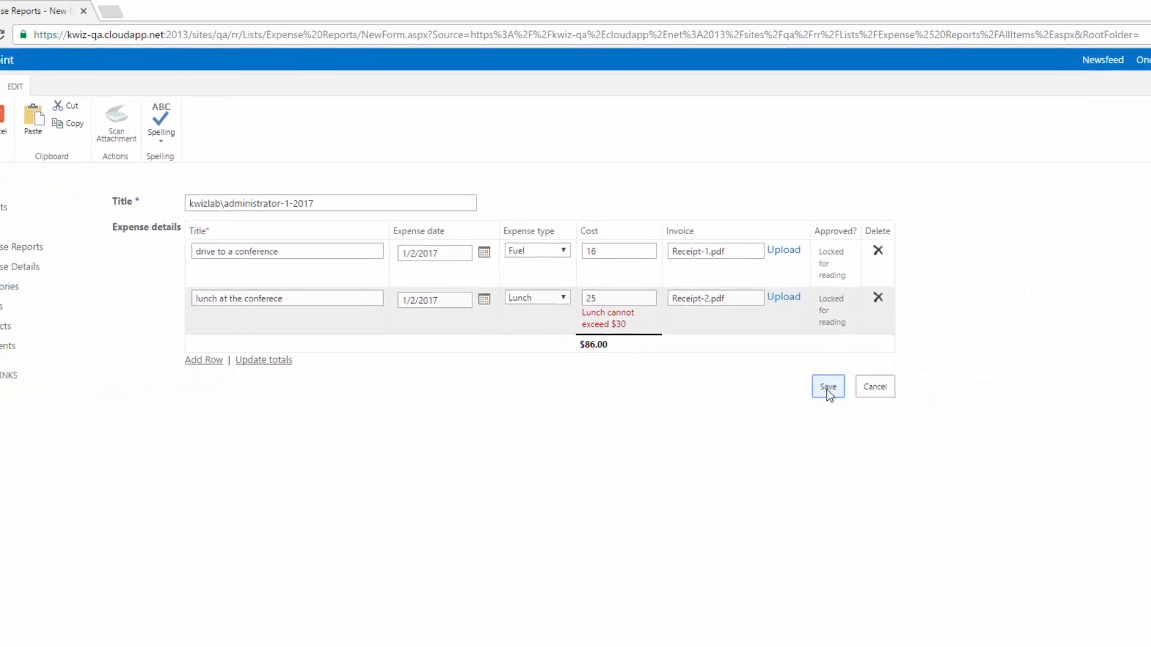
click(934, 426)
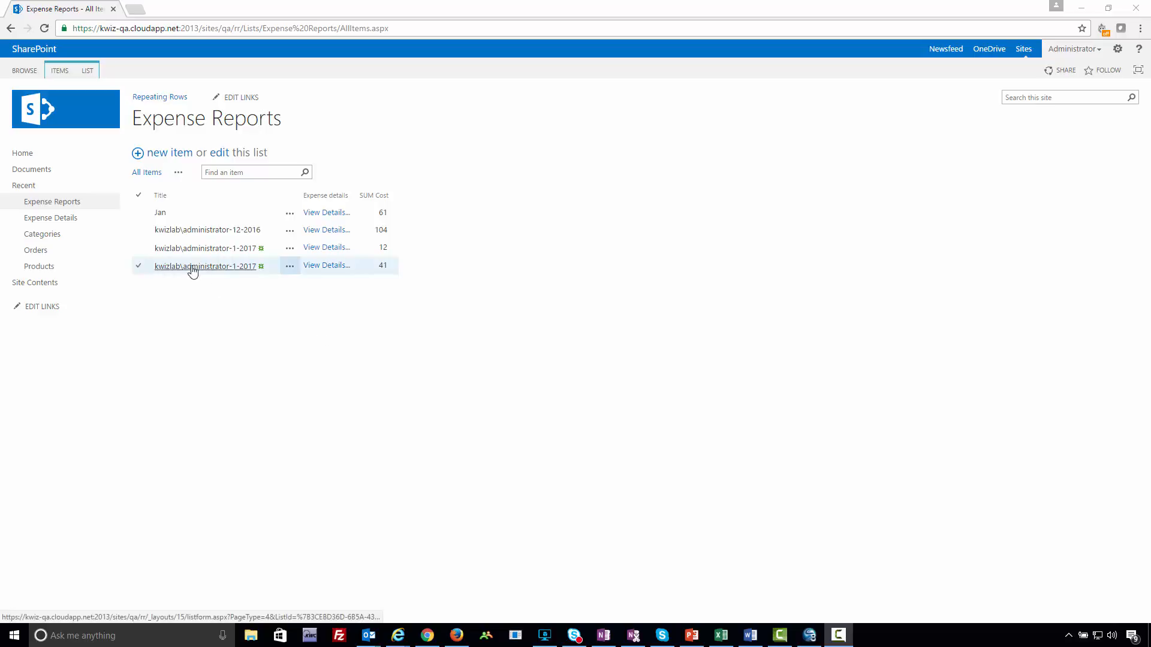
Step: Open the Expense Details list and review the expense items saved there
mouse_move(333, 273)
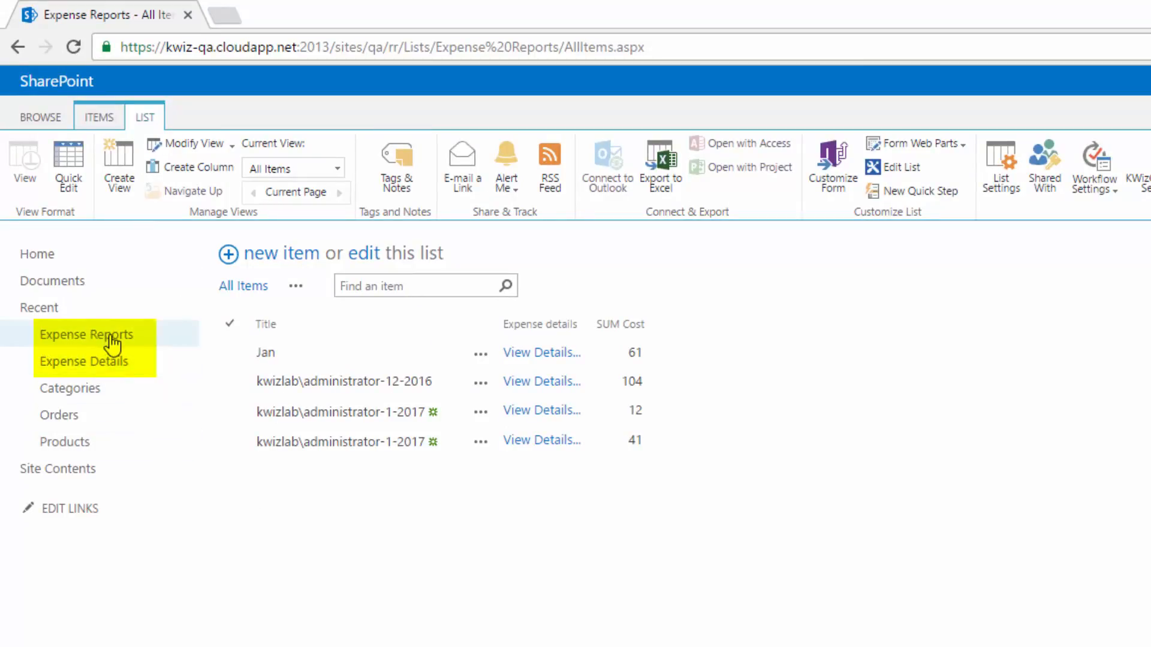
click(90, 371)
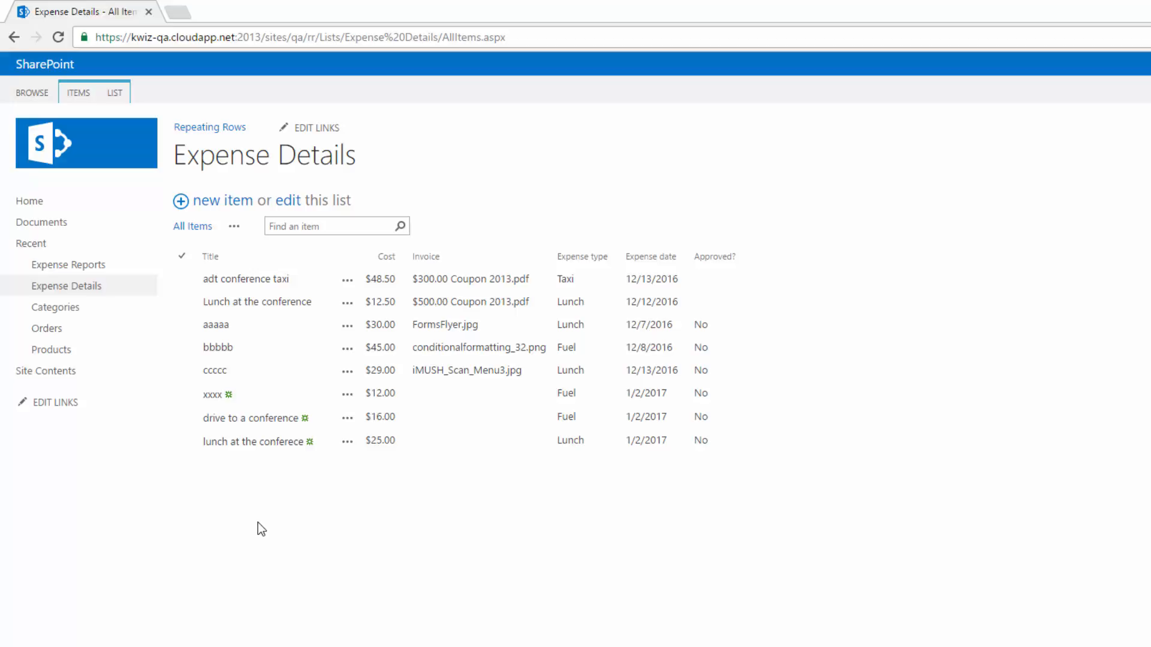
Step: Return to the Expense Reports list and open its list settings
click(79, 270)
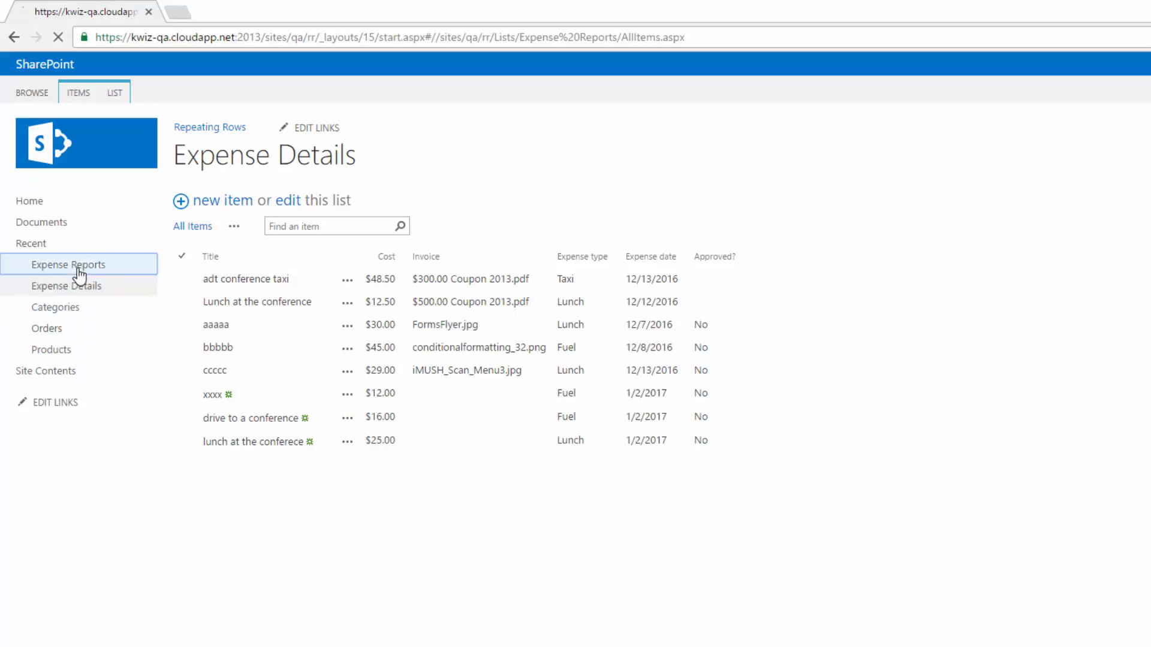
click(119, 95)
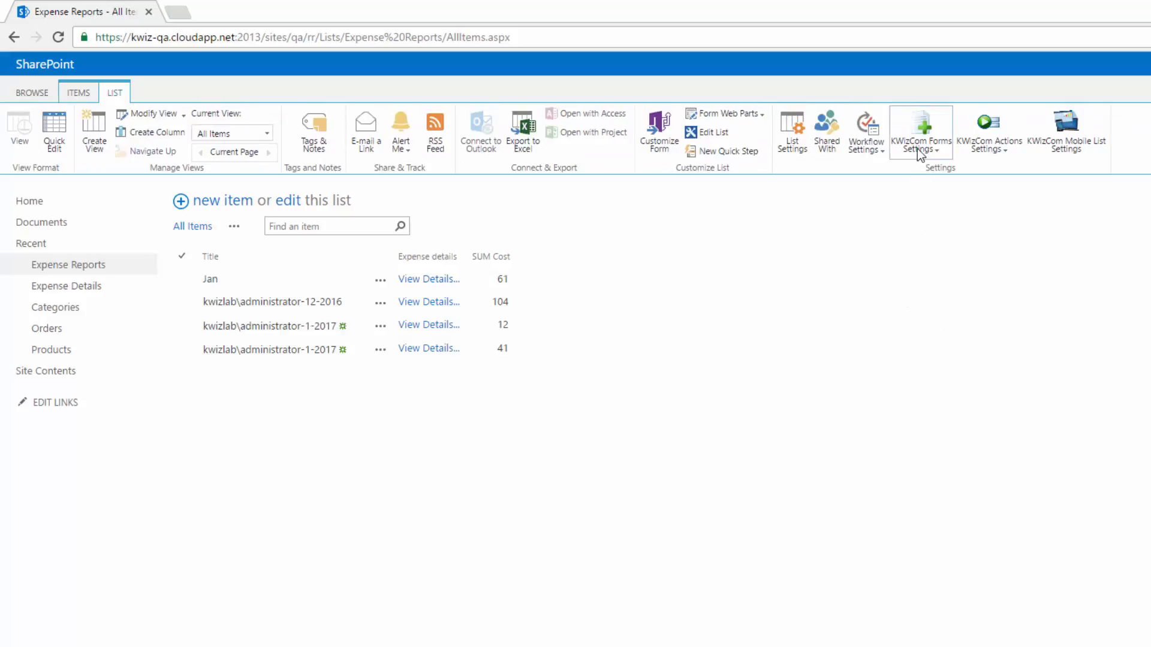
click(790, 143)
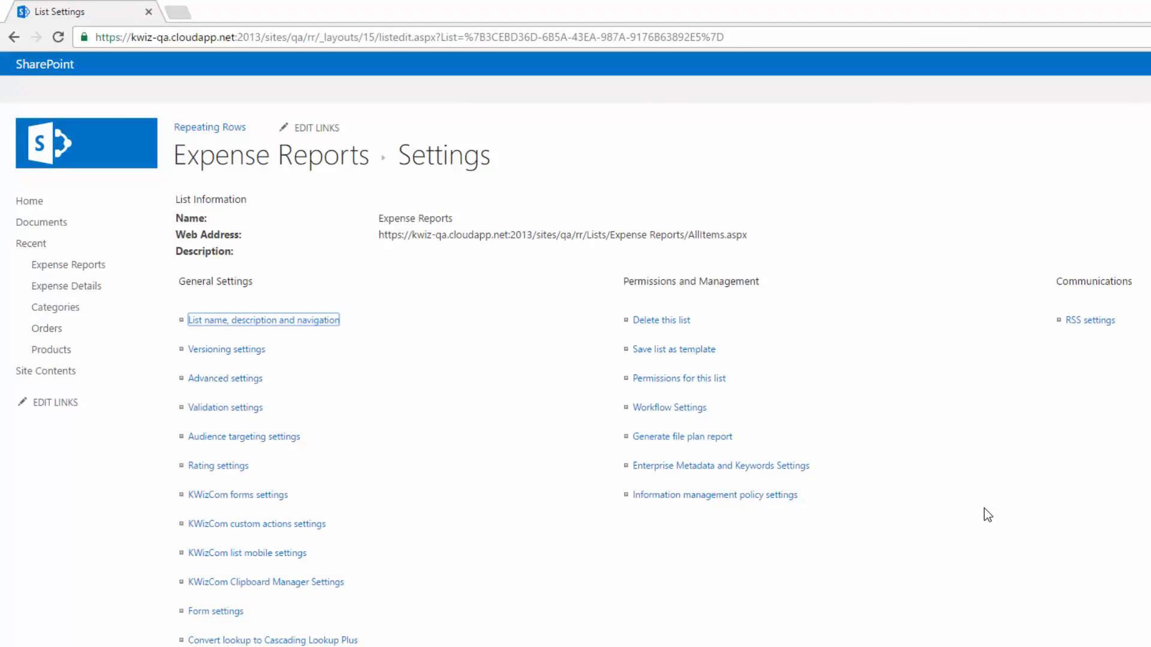
Step: Examine the Expense details column and its type among the Expense Reports list's columns
scroll(983, 507, down, 2)
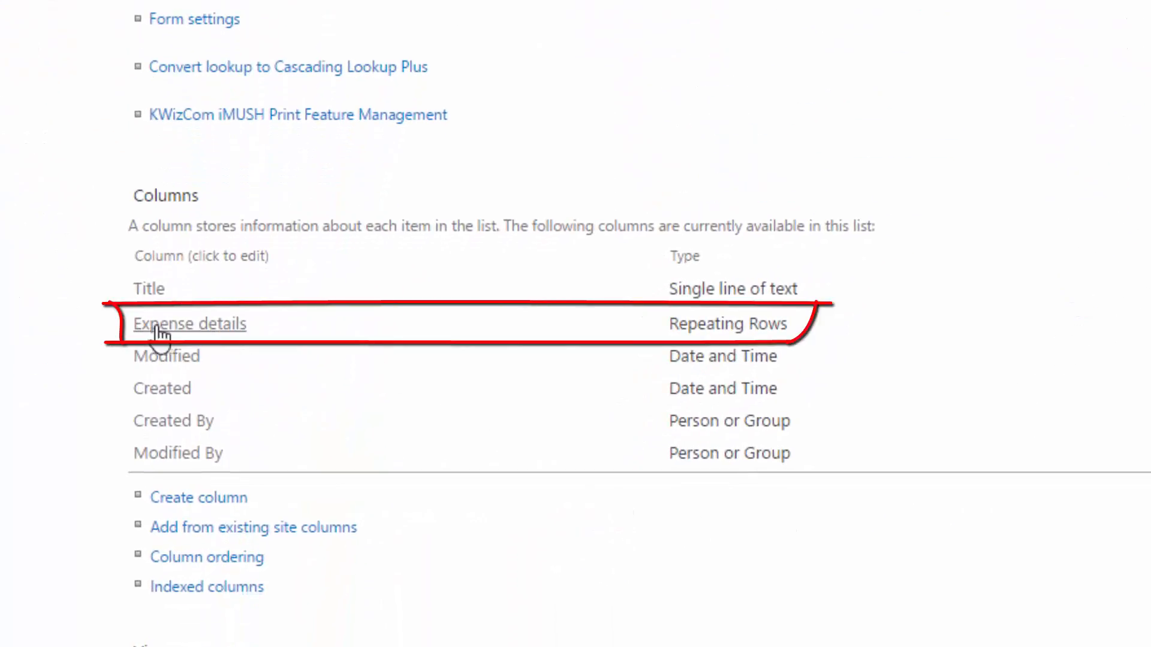
drag(132, 323, 251, 329)
drag(669, 326, 806, 340)
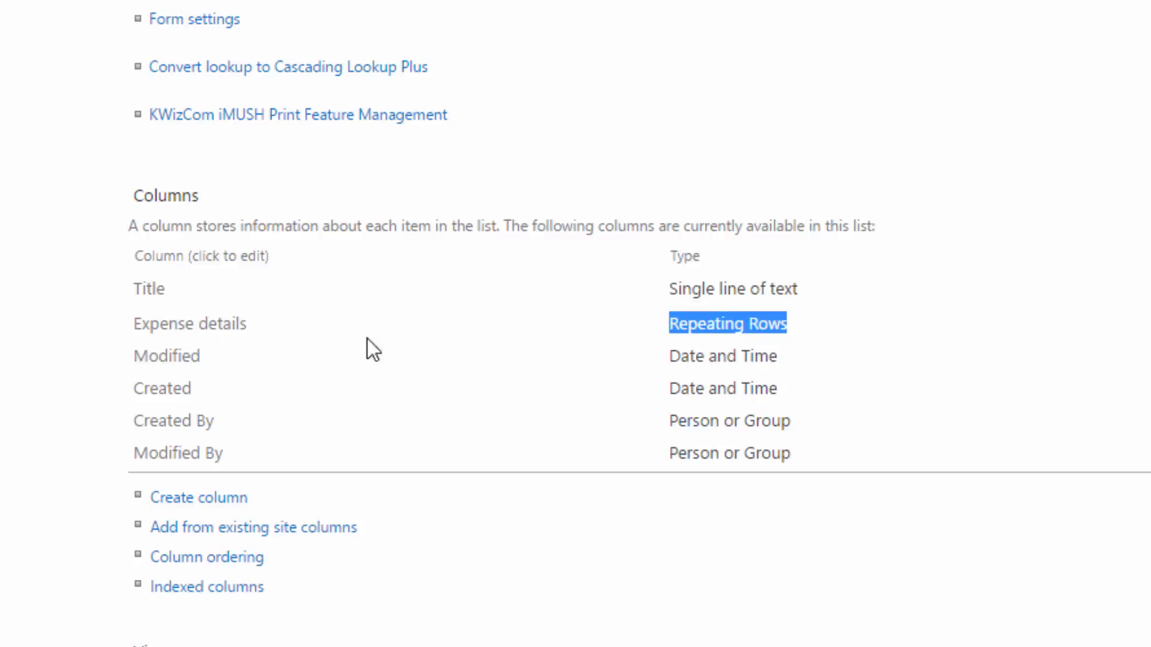
Step: Open the Expense details column's settings and examine the List's Site URL option in the Source List section
click(208, 329)
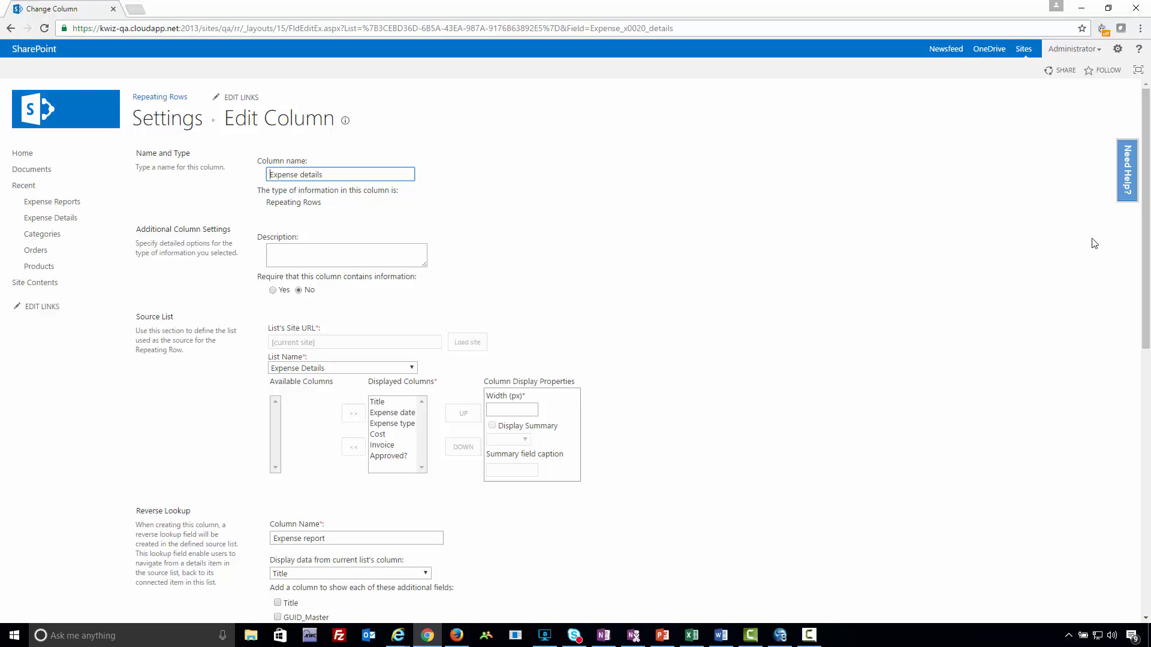
click(1128, 187)
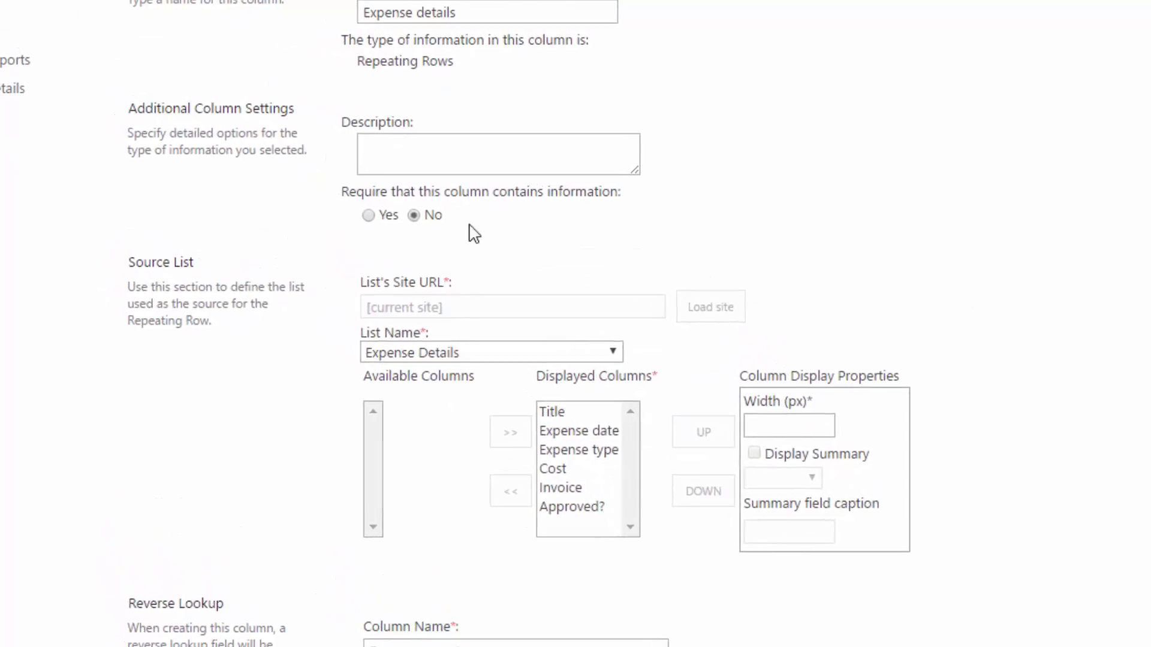
drag(361, 283, 478, 273)
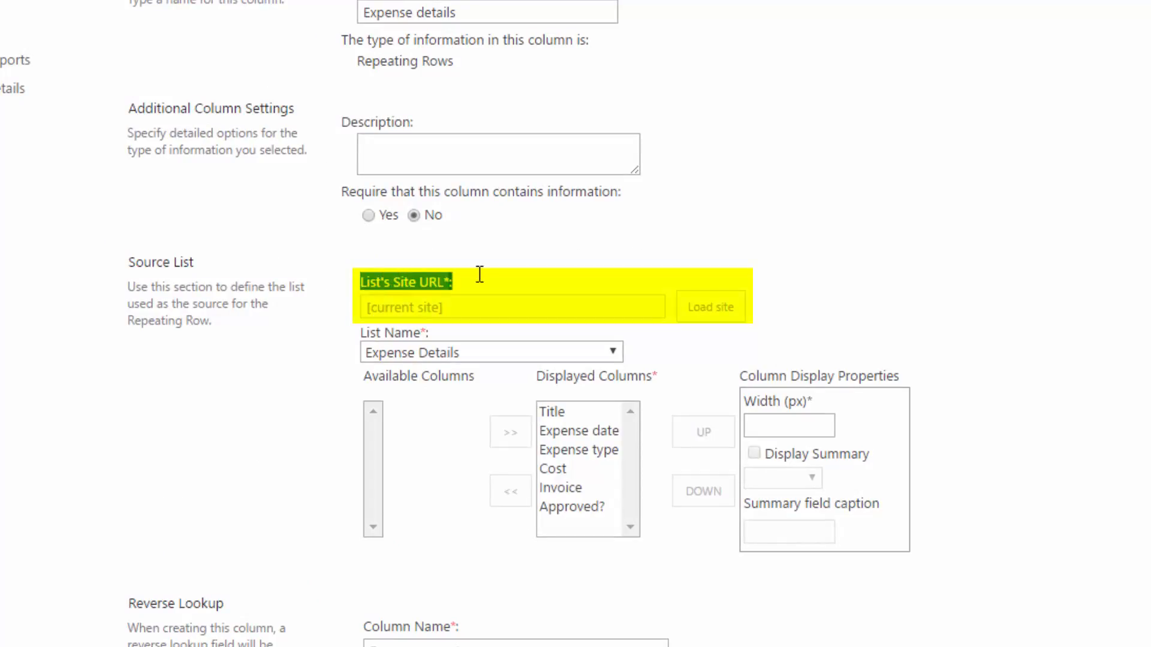
click(1135, 280)
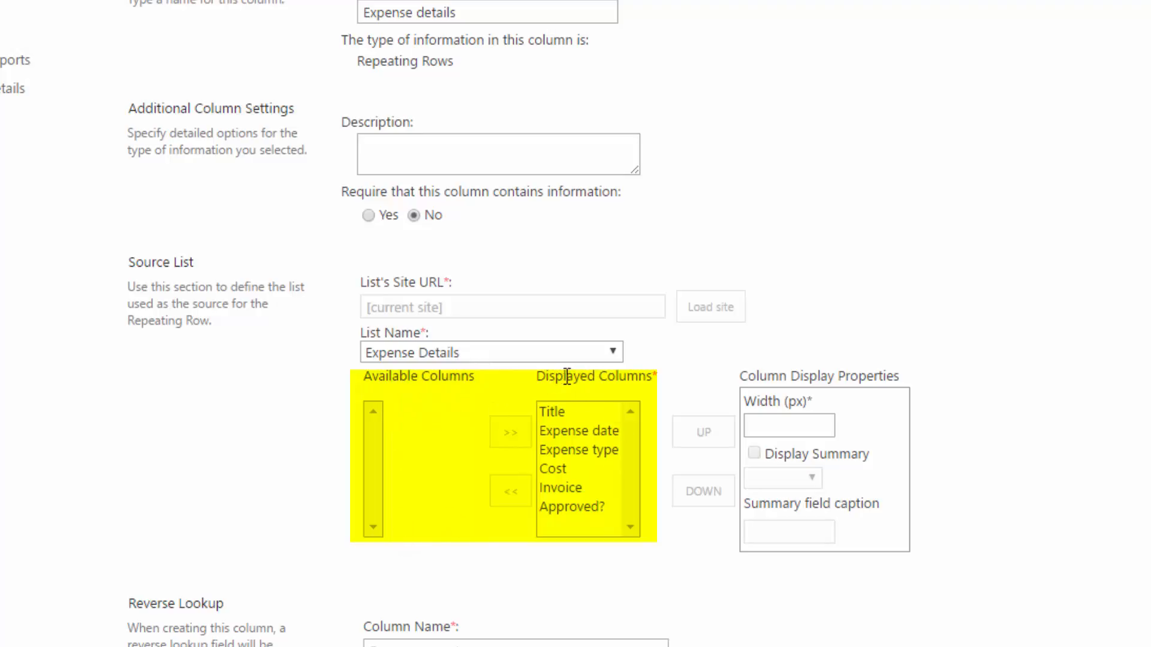
Step: Review the Displayed Columns and inspect the display properties of the Title, Expense date and Cost columns
drag(539, 376, 667, 376)
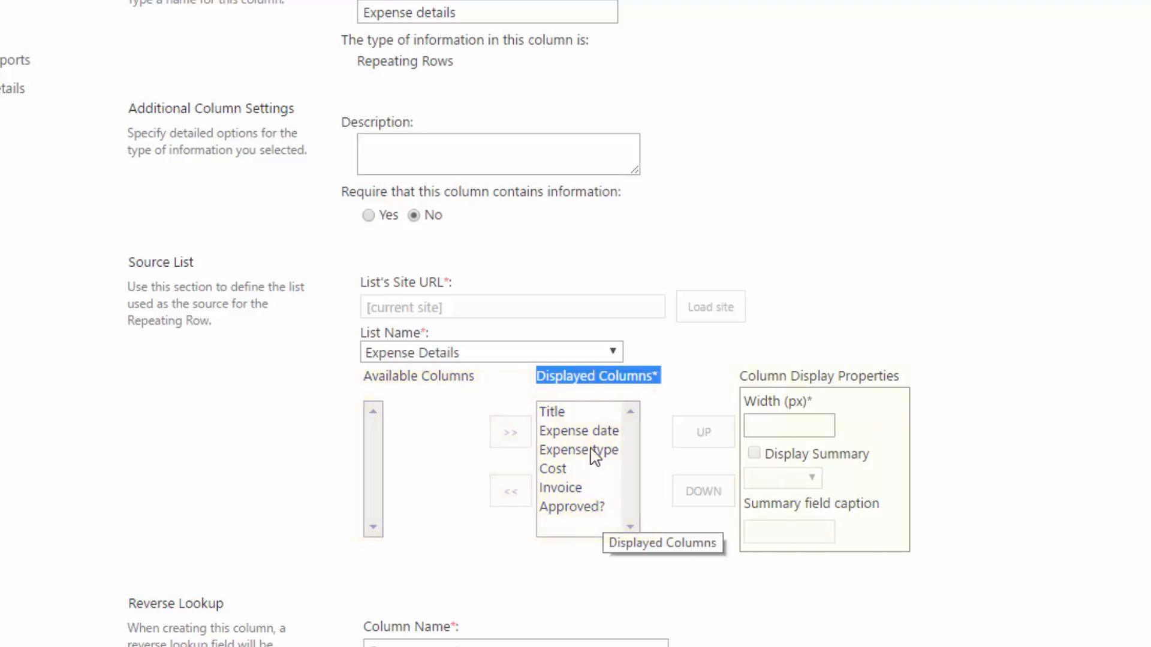
click(567, 414)
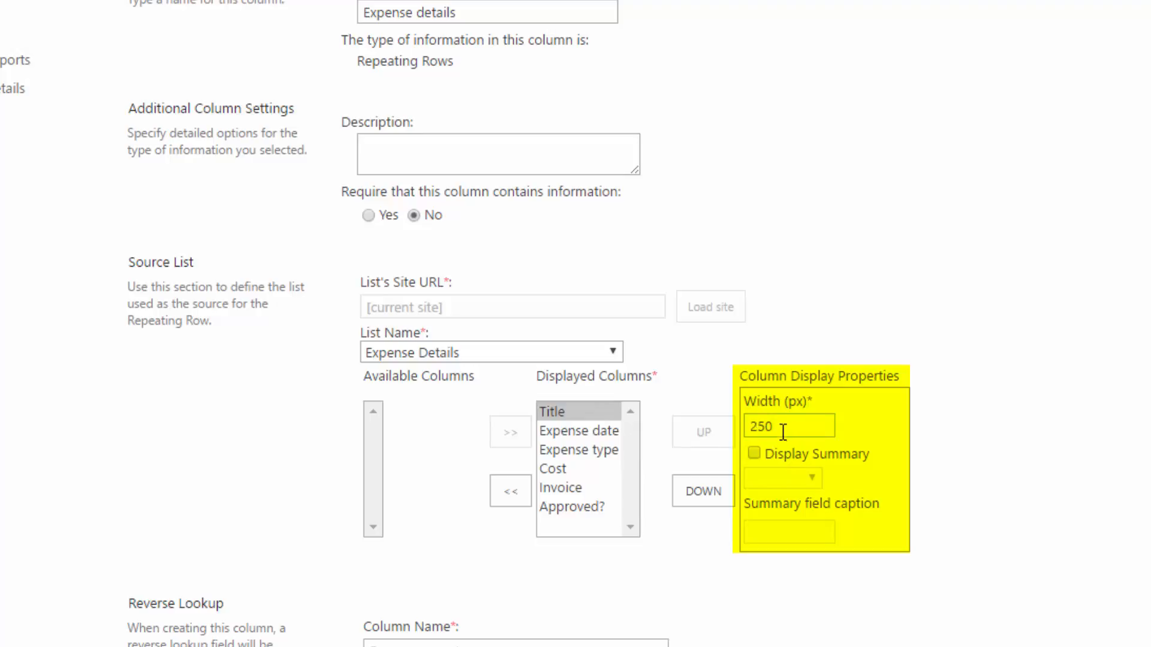
click(607, 432)
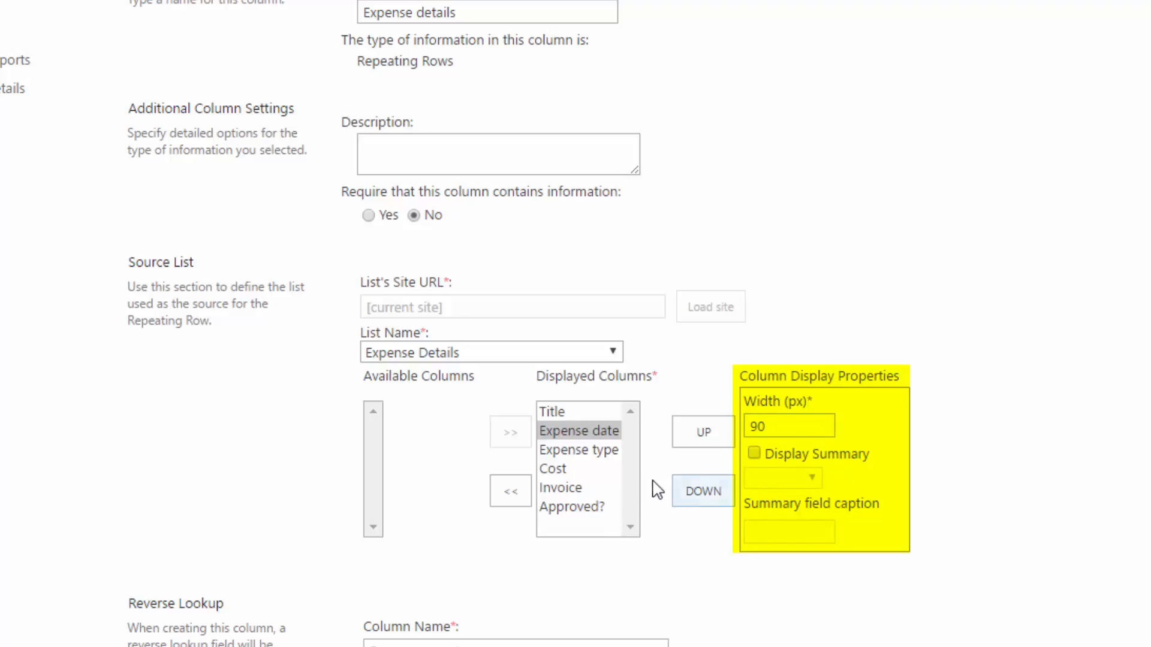
click(562, 474)
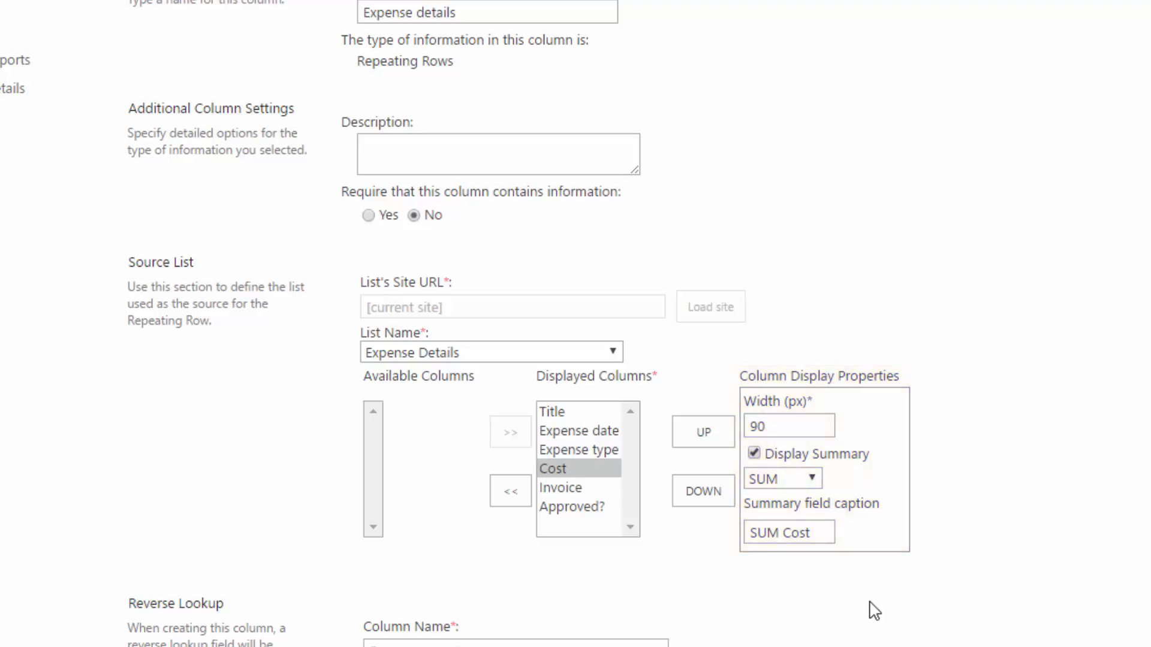
Step: Examine the column's Reverse Lookup, Layout and Preview sections, including the "Add Row" caption, and leave the column settings
scroll(877, 618, down, 3)
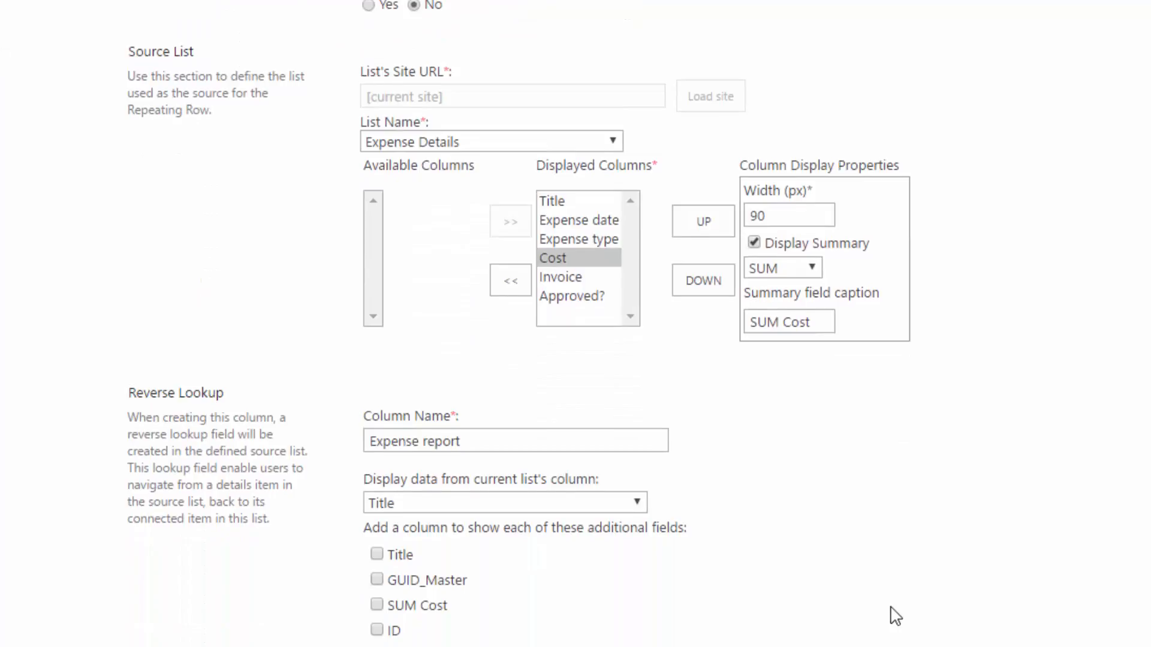
scroll(893, 618, down, 2)
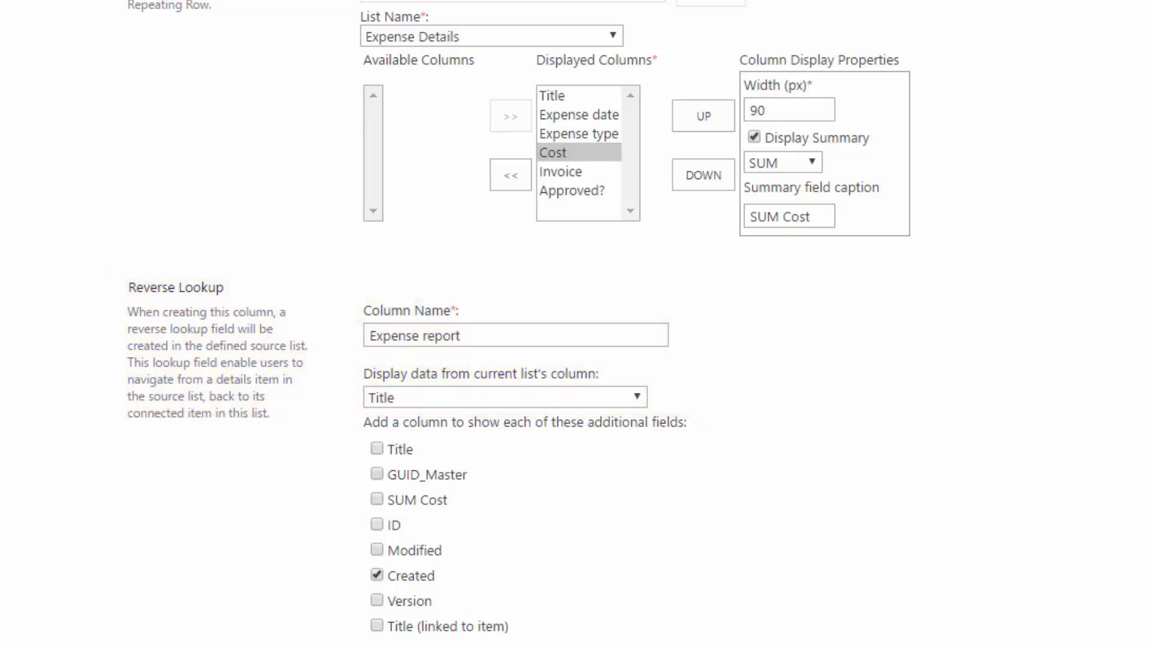
scroll(576, 324, down, 4)
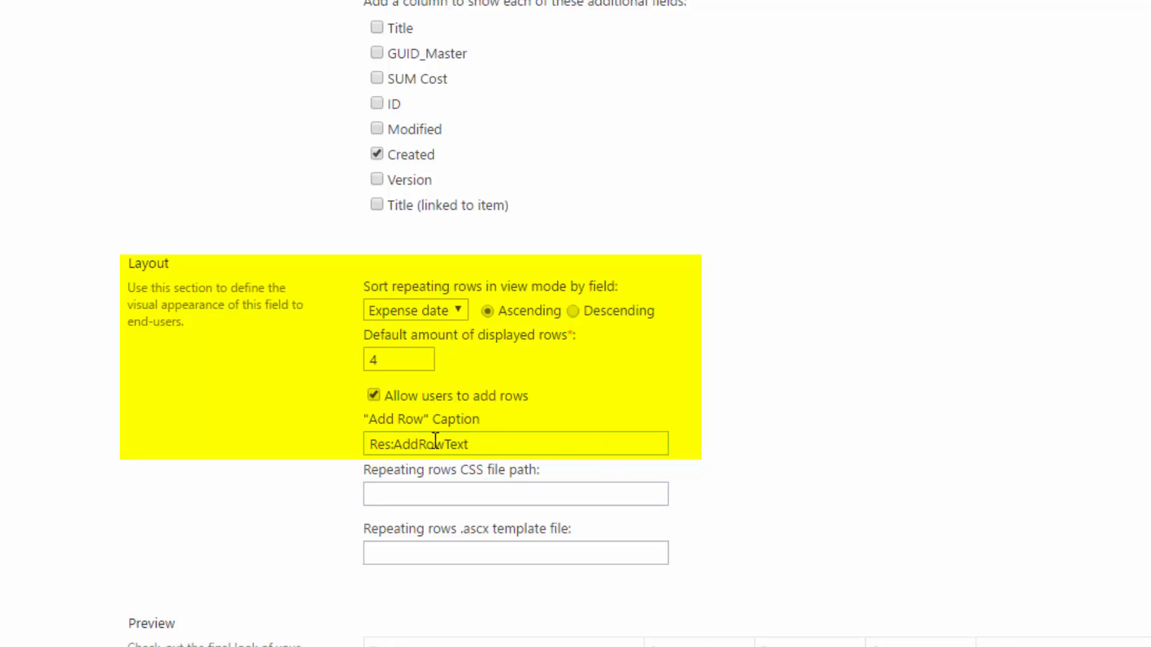
drag(474, 444, 355, 478)
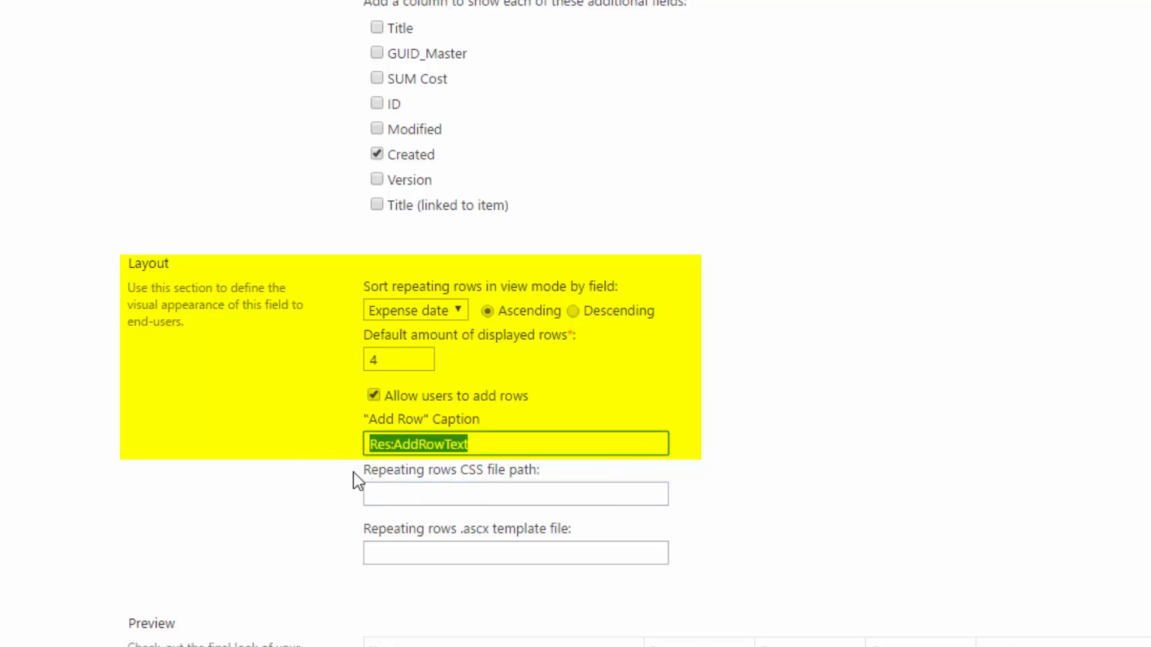
click(929, 447)
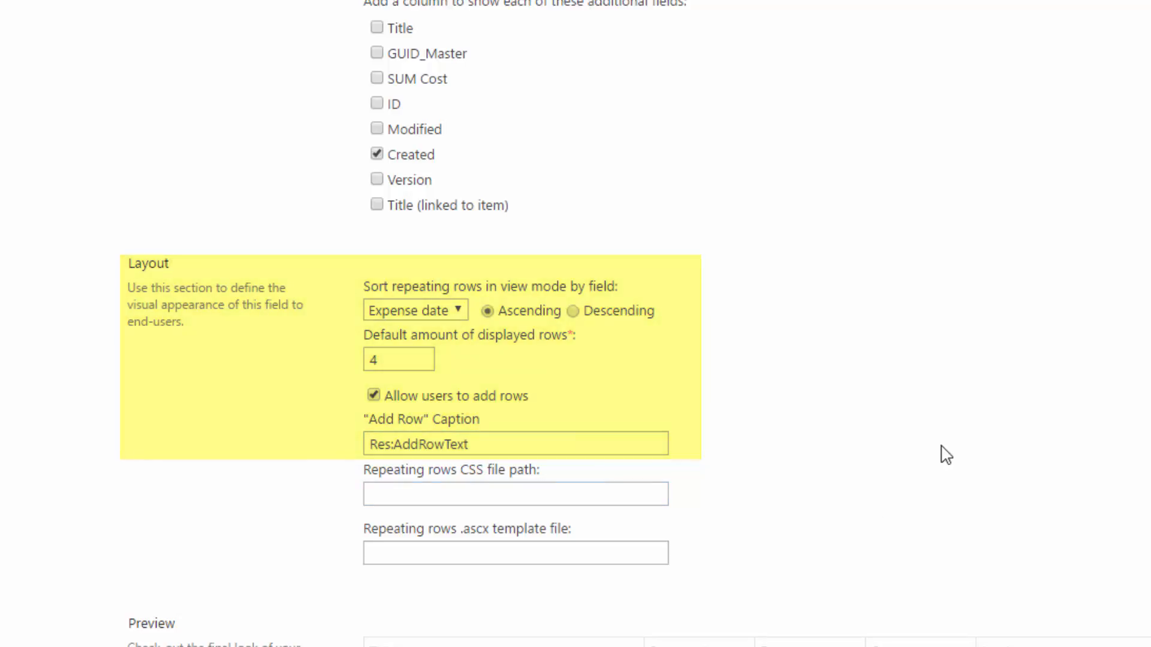
scroll(957, 482, down, 2)
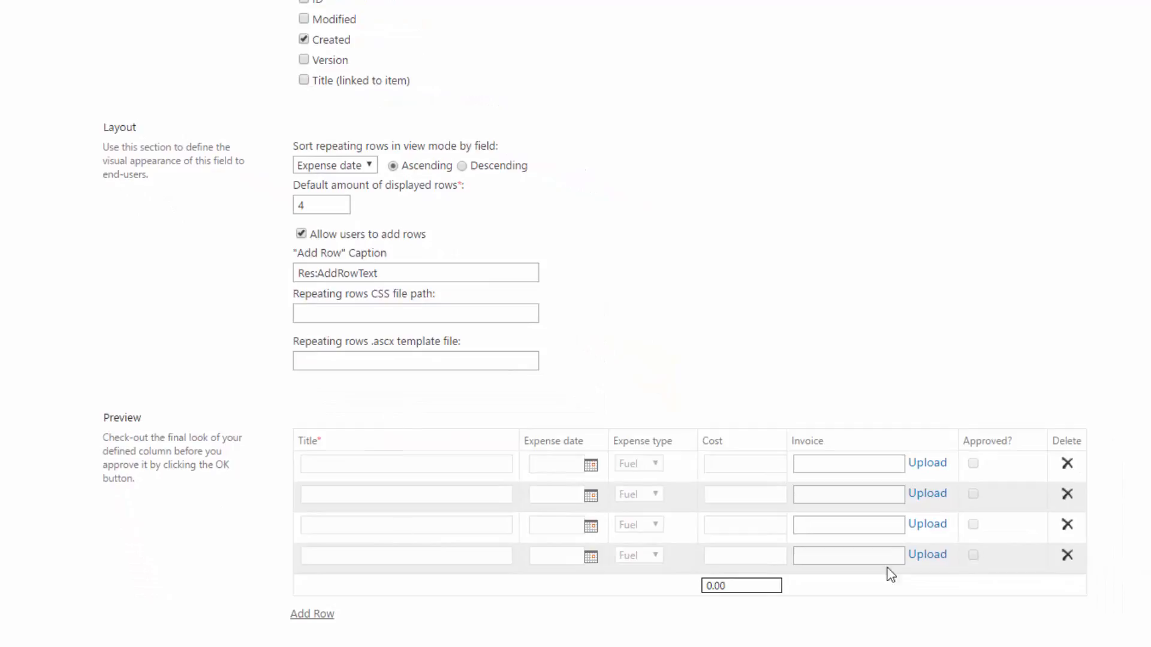
click(1115, 589)
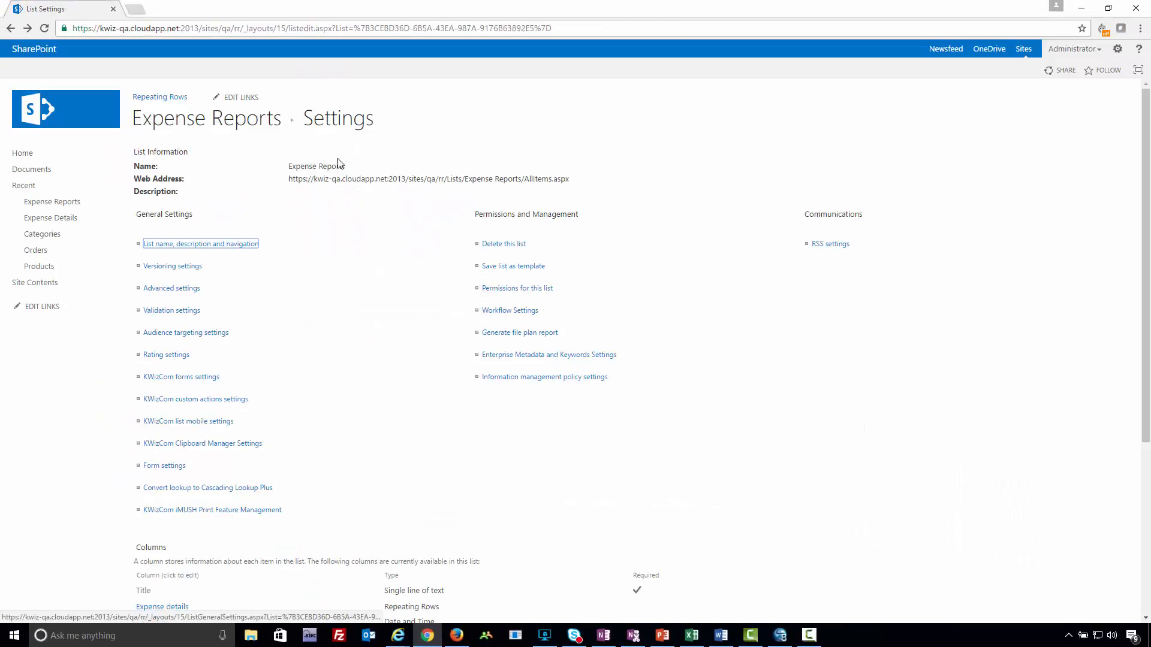
Step: Open the 12-2016 report in the Expense Reports list for editing, try adding an expense row, and cancel
click(262, 130)
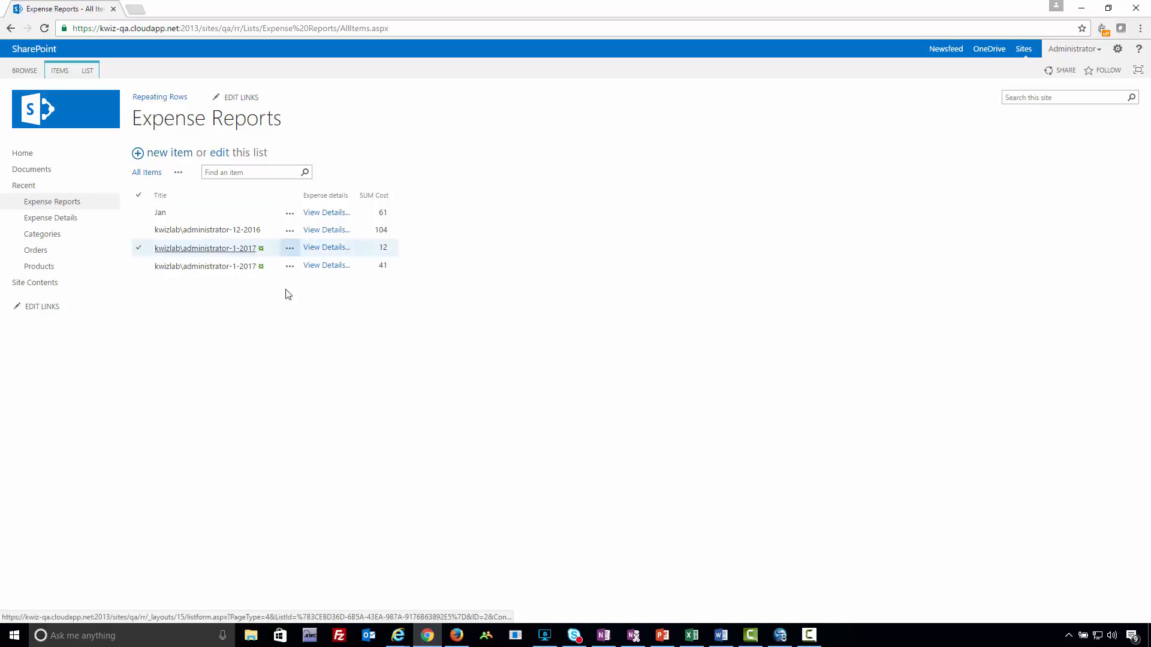
click(290, 230)
click(303, 262)
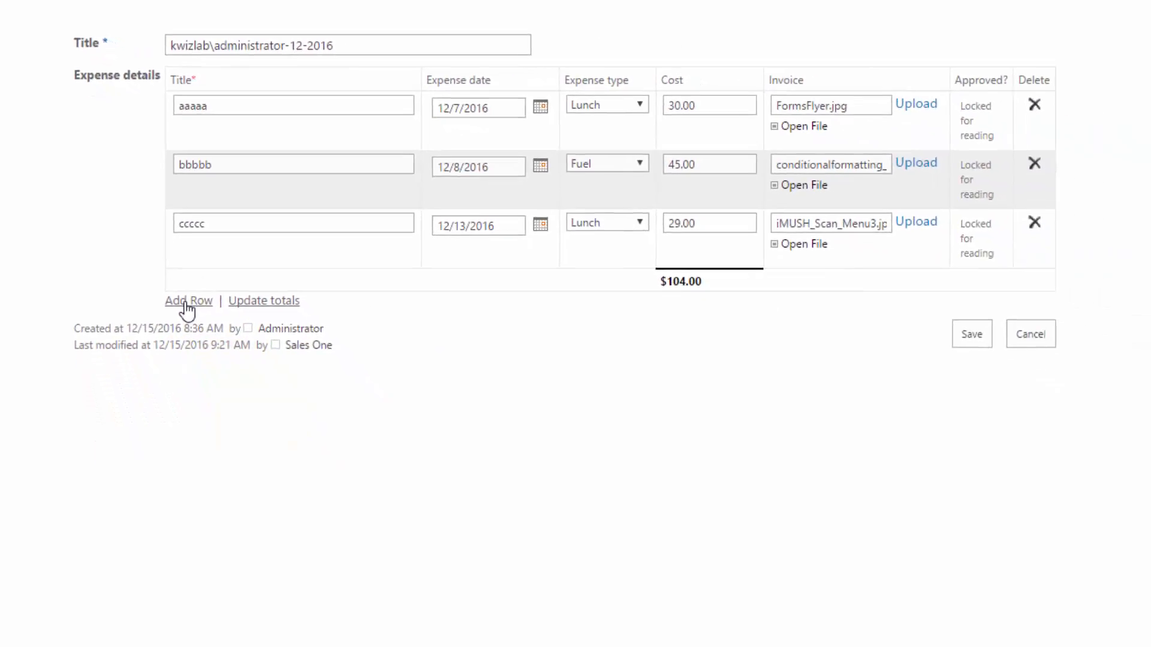
click(186, 302)
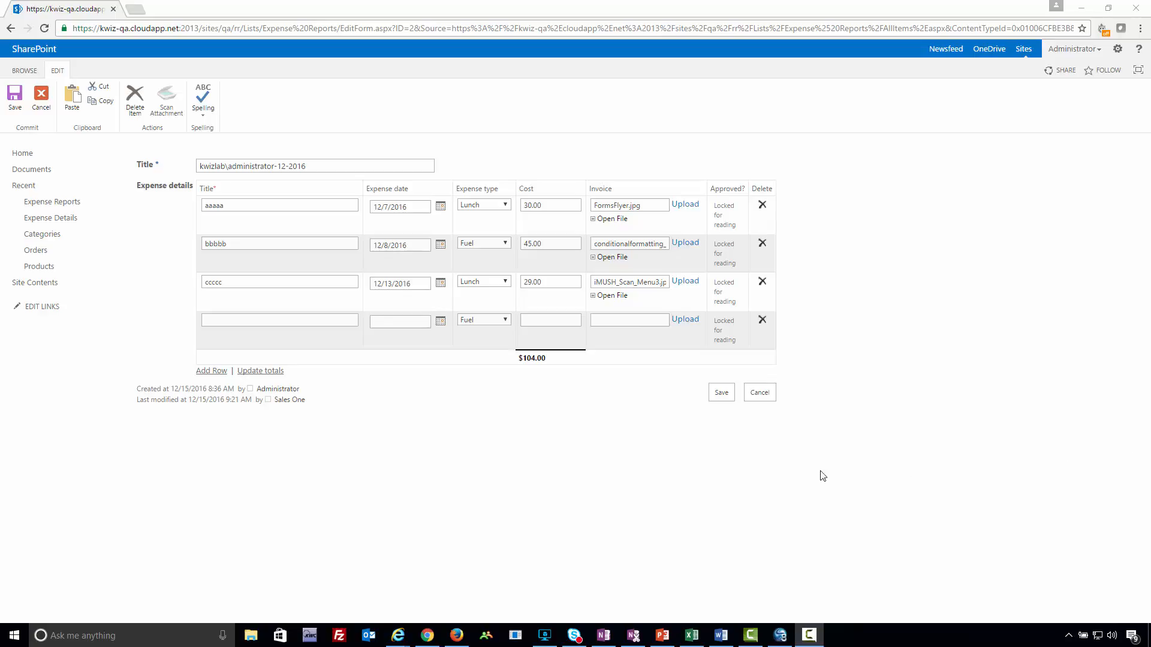
click(759, 395)
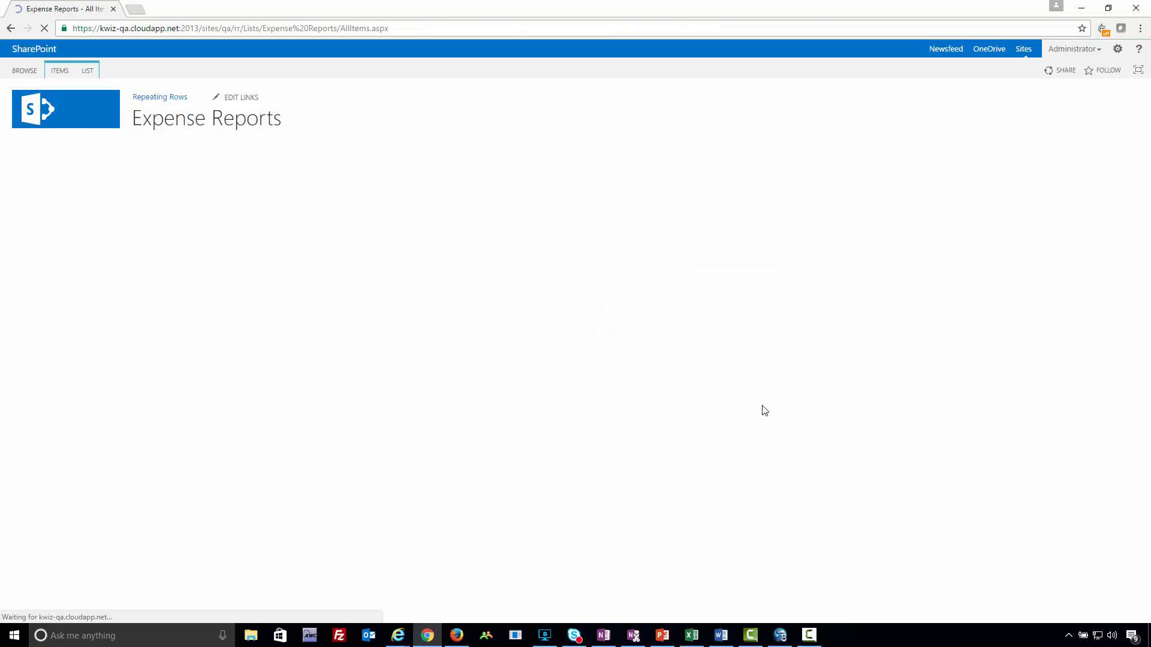
Step: View the ccccc item in the Expense Details list and follow its Expense report link to check the parent report's Approved? column
click(45, 219)
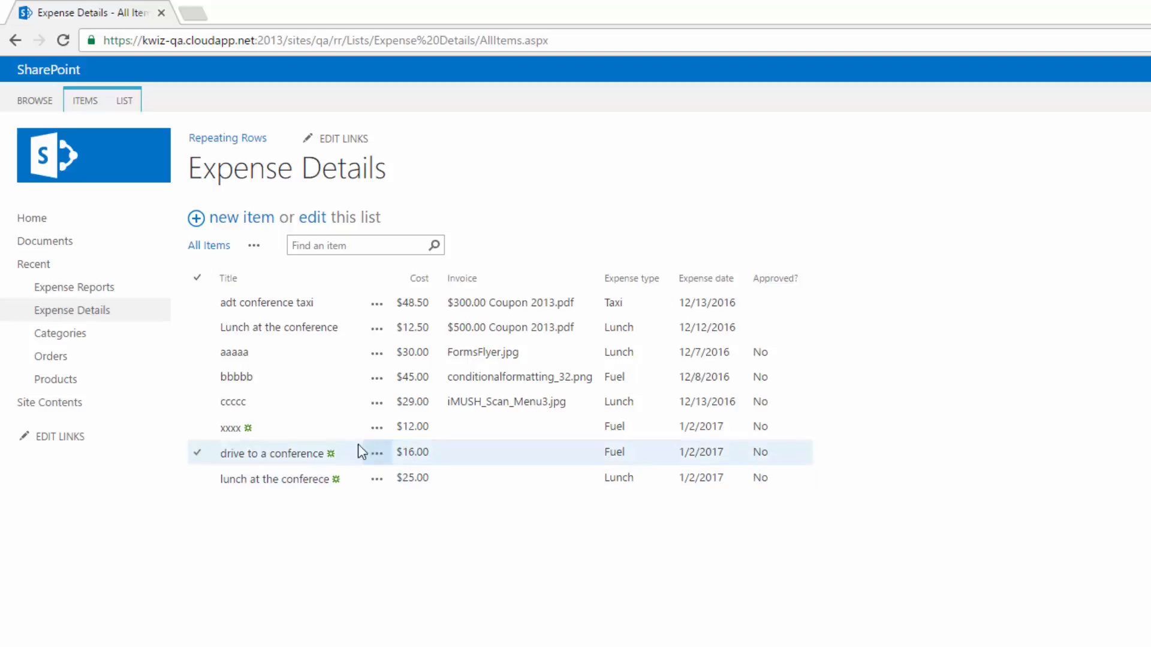
click(234, 404)
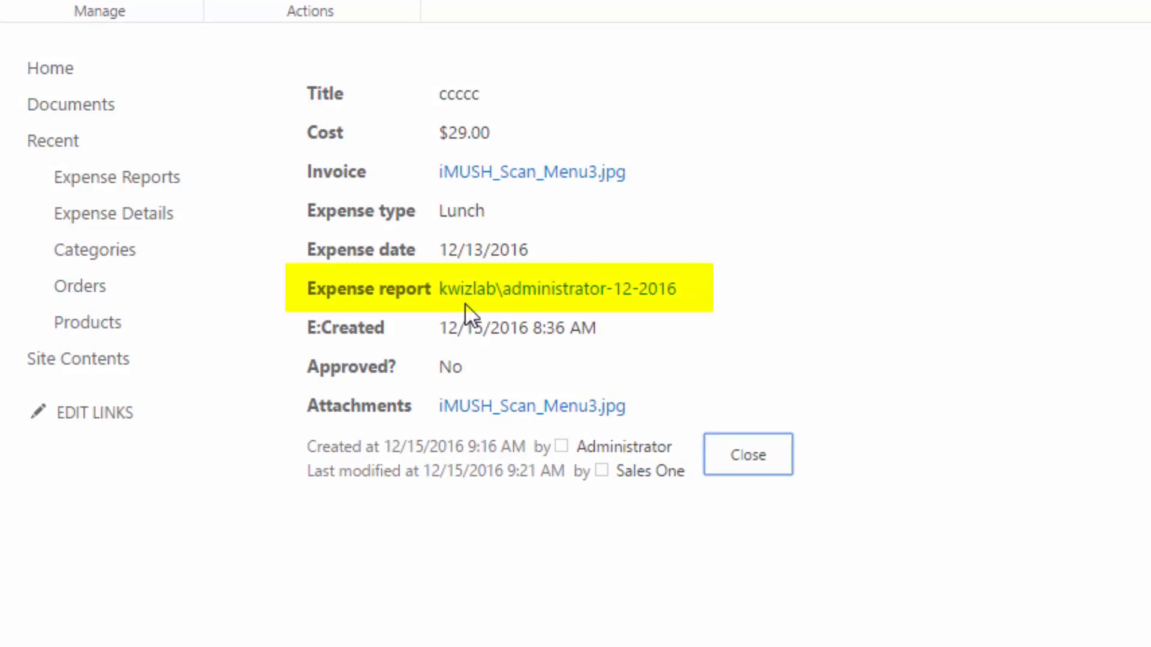
drag(308, 291, 429, 289)
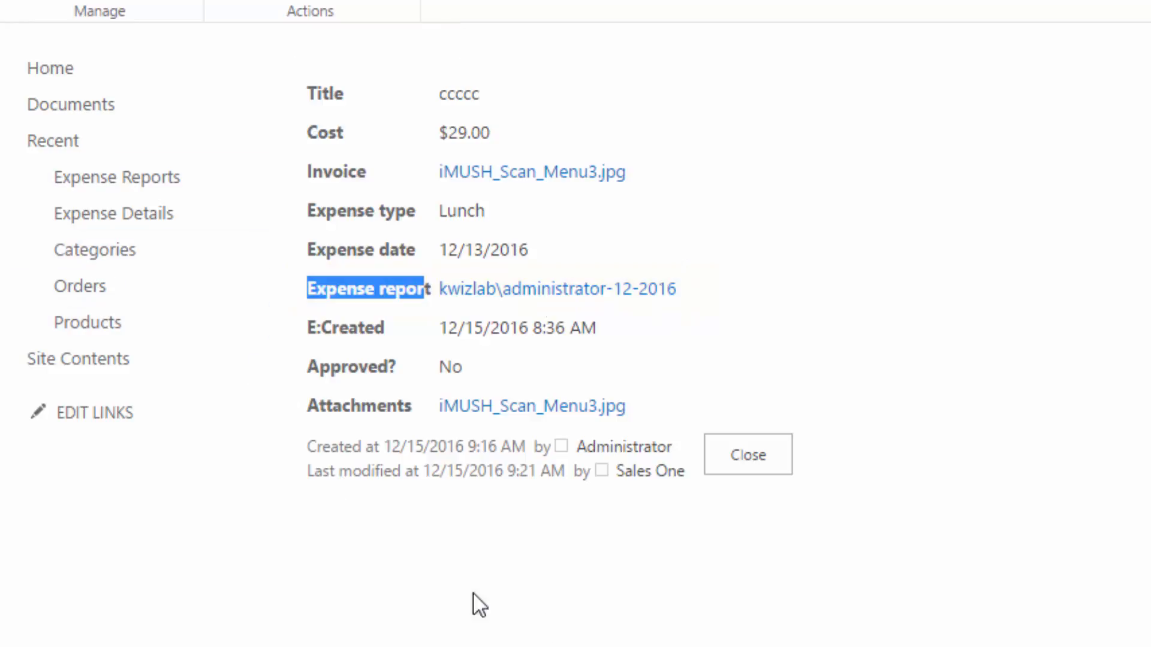
click(1108, 641)
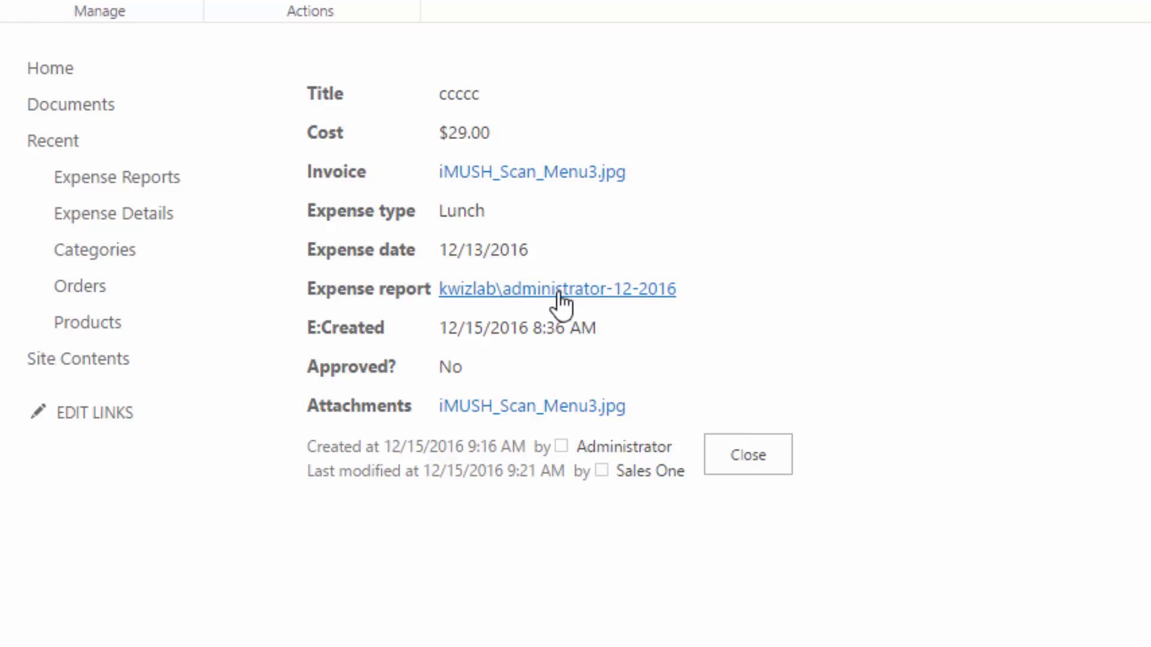
click(558, 290)
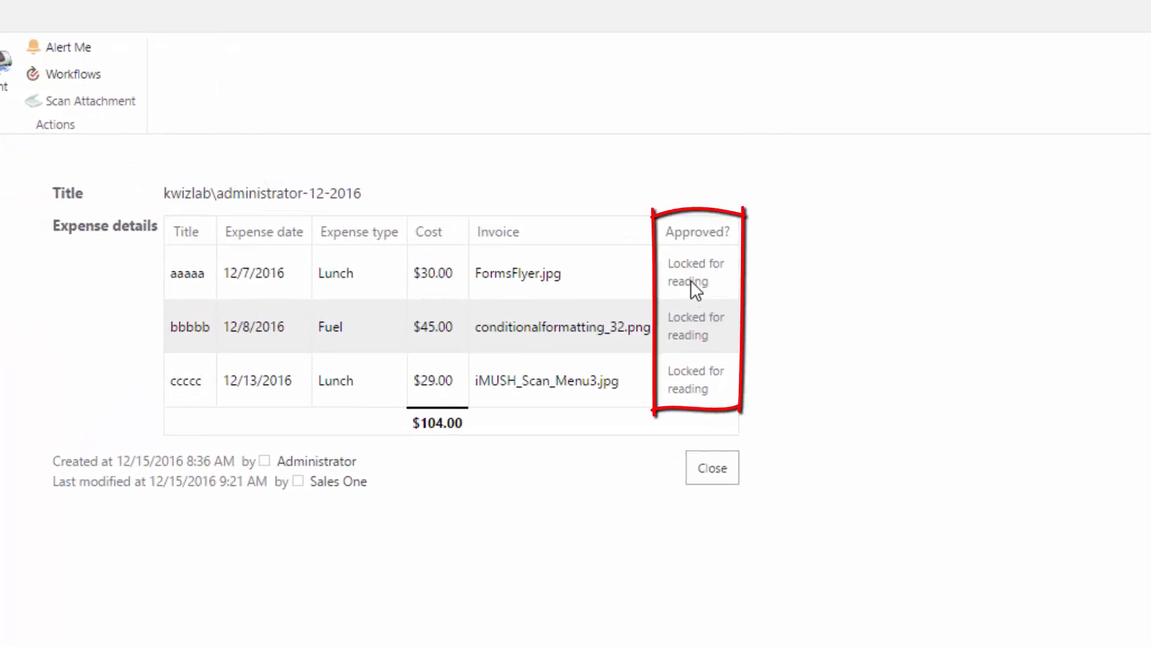
mouse_move(703, 283)
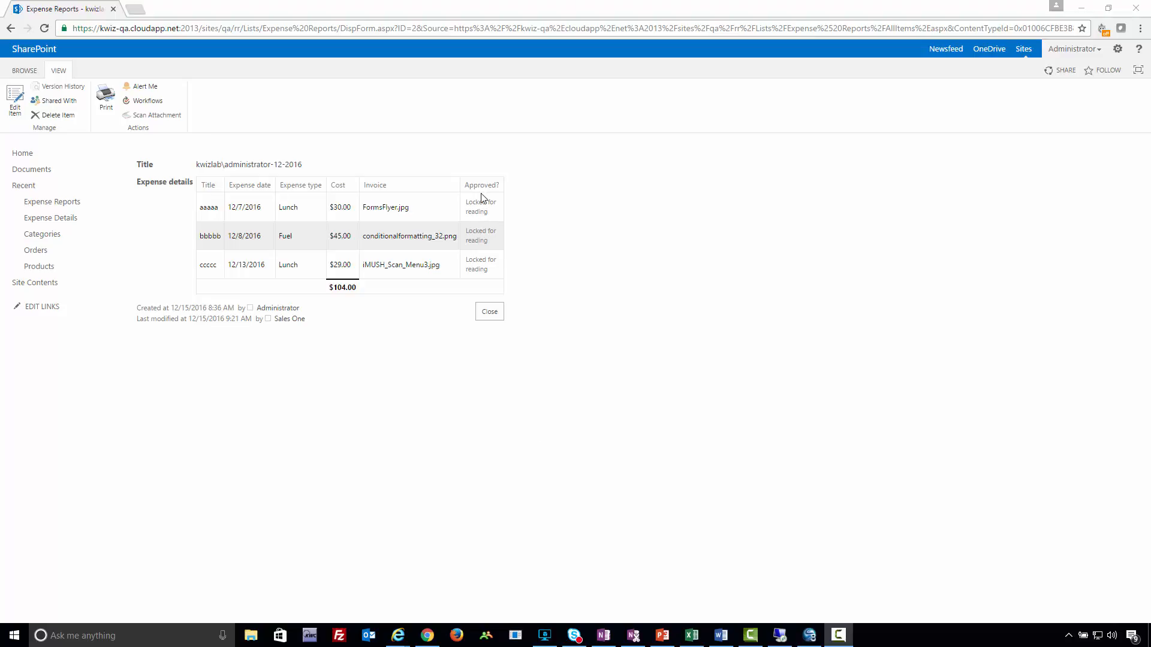
Step: Switch to the Internet Explorer window, mark both conference expense rows of the last 1-2017 report as approved, and save
mouse_move(401, 634)
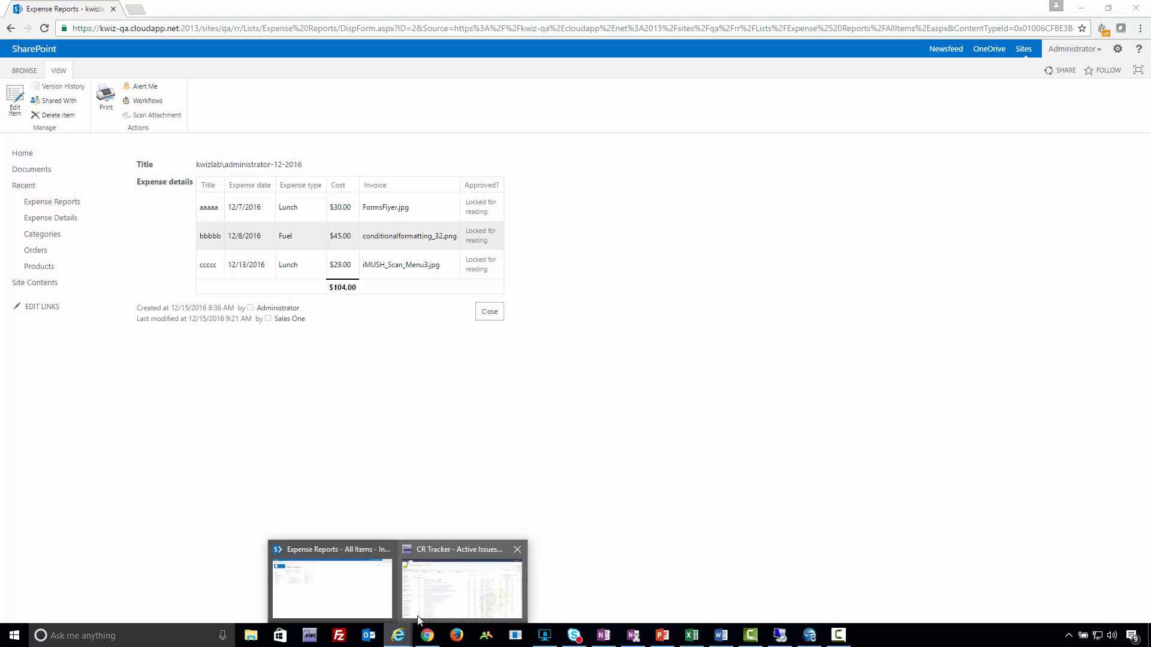
click(343, 588)
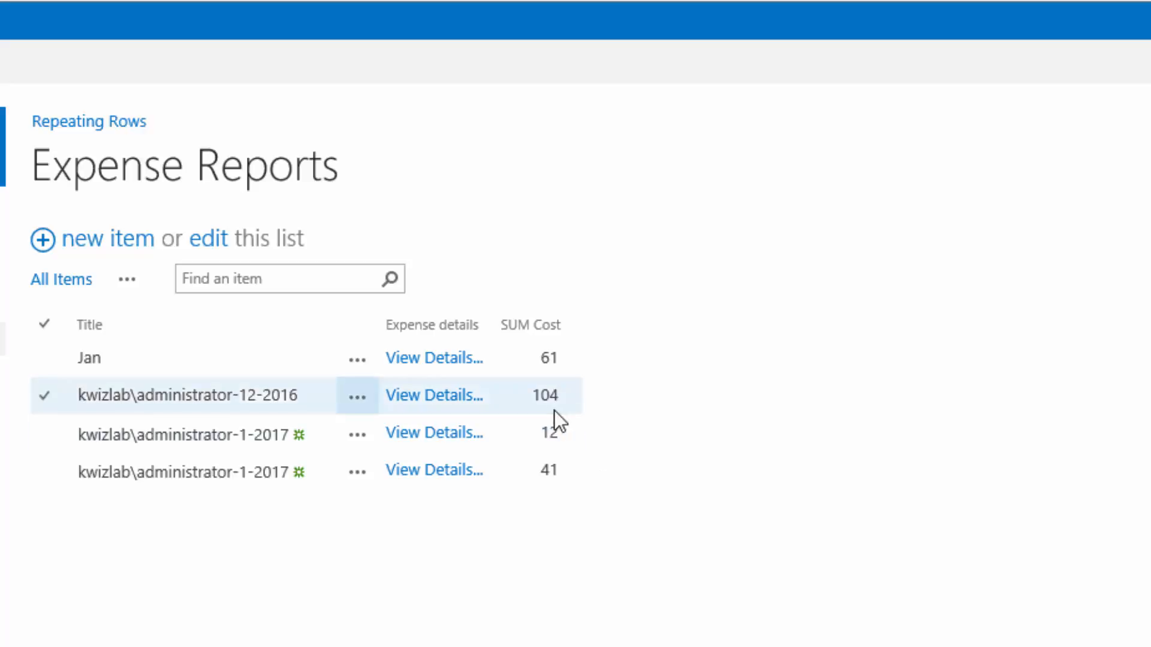
click(354, 477)
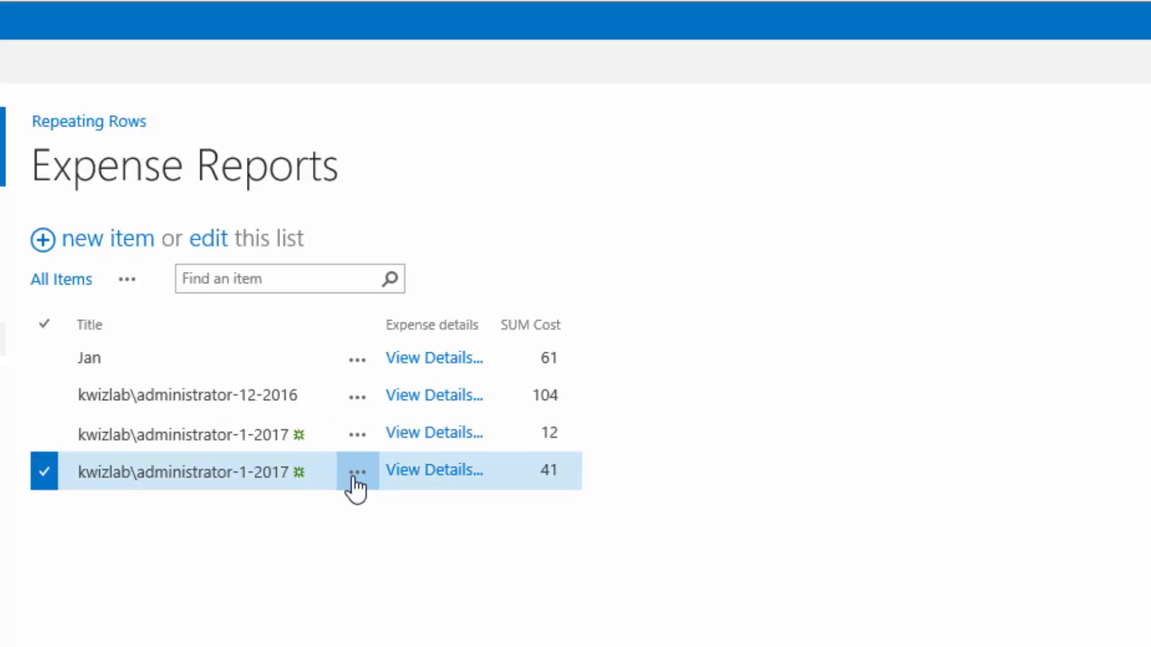
click(380, 540)
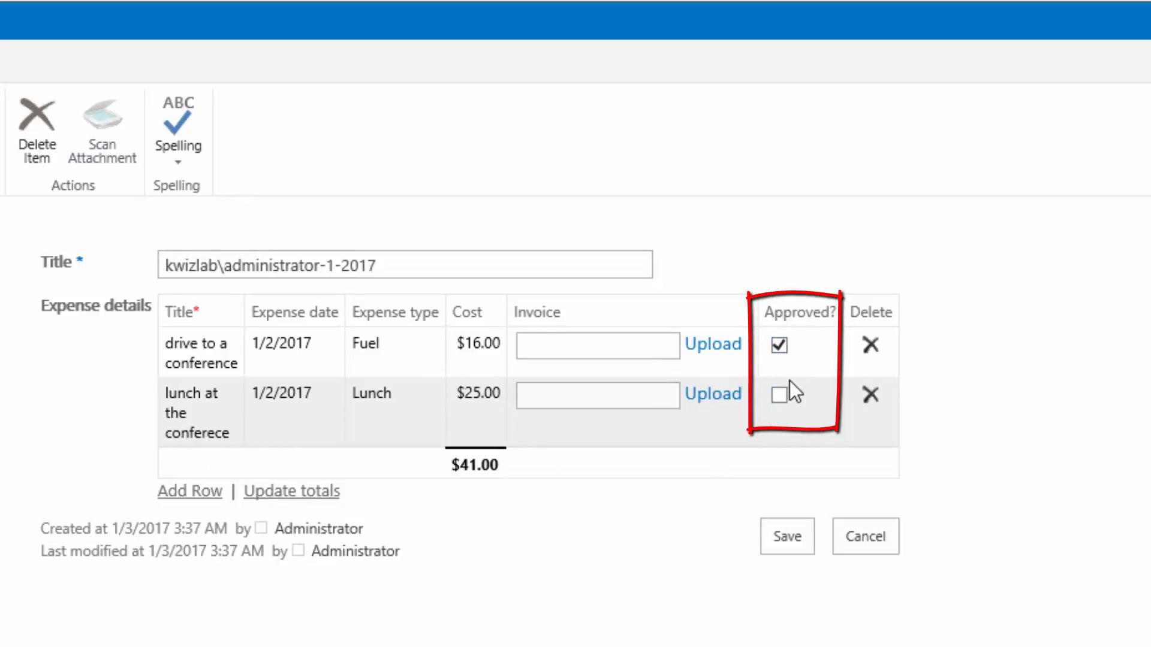
click(779, 395)
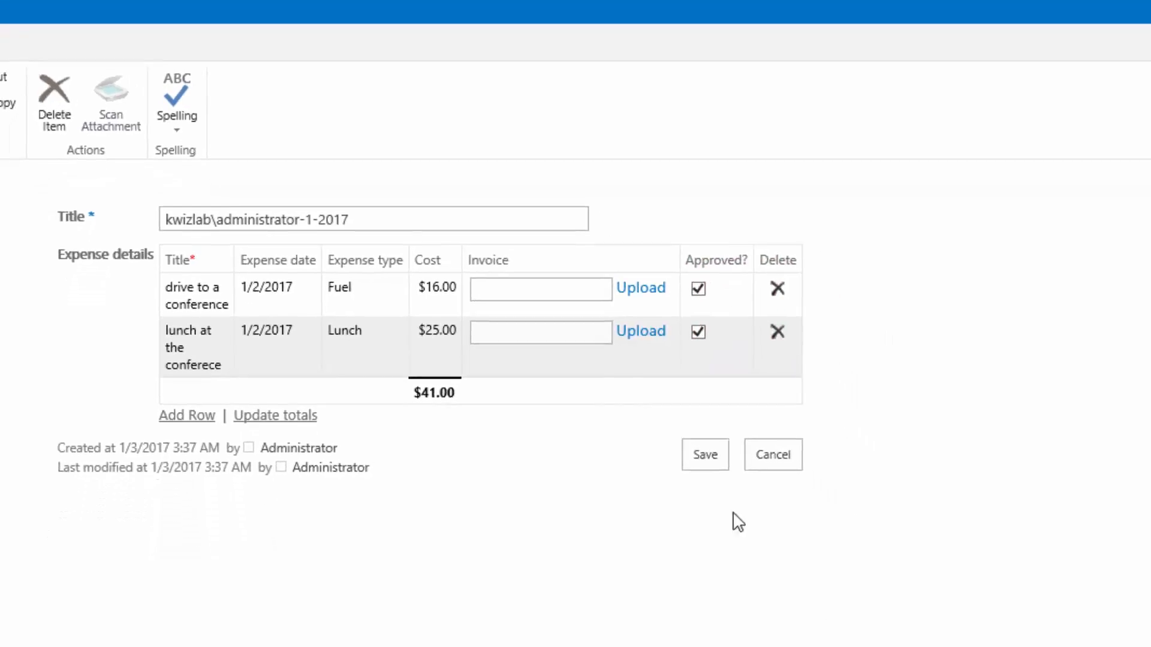
click(706, 460)
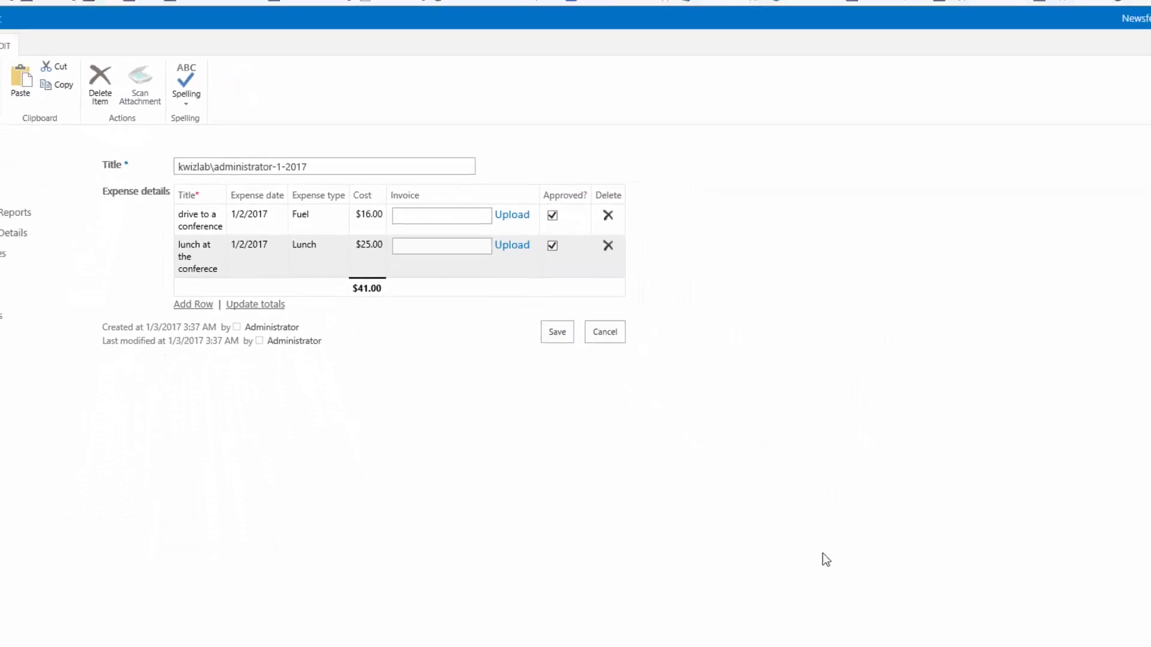
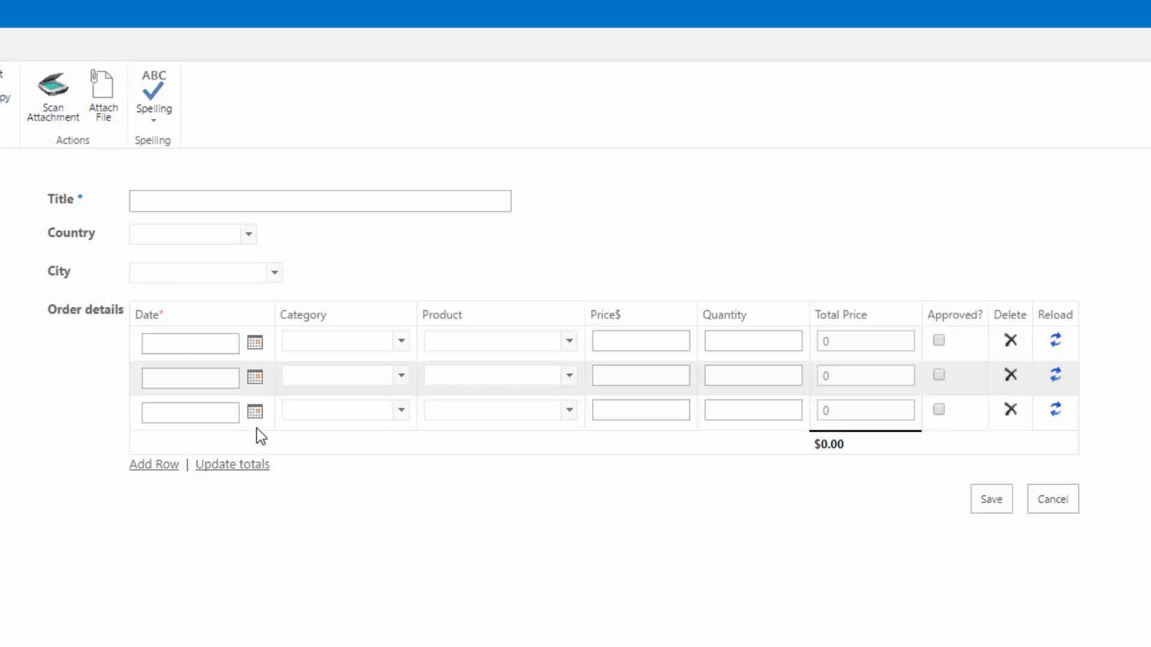
Step: Set the new order's country to Country-1 and its city to Cnt1-city-2
click(231, 337)
click(246, 235)
click(235, 268)
click(274, 274)
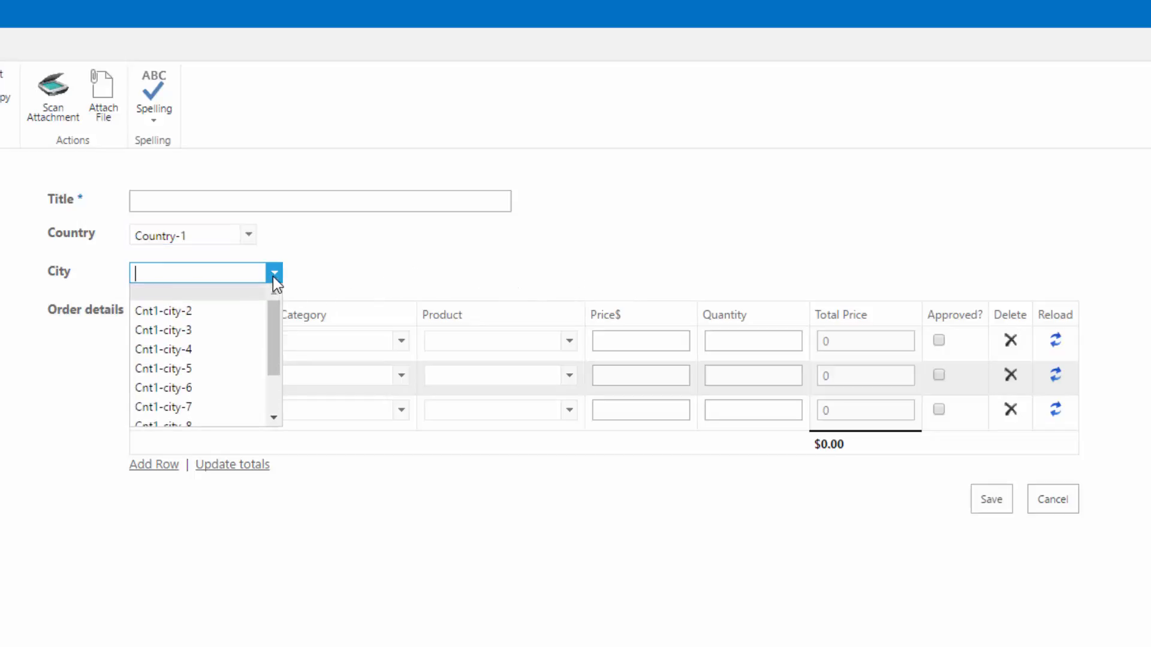
click(222, 311)
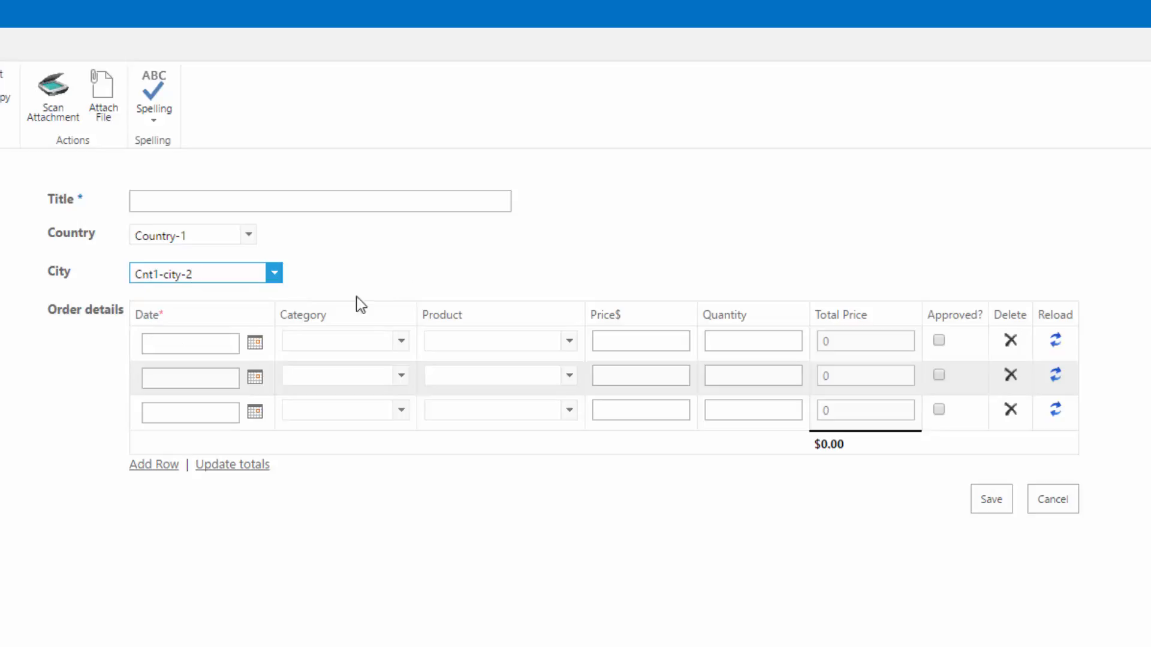
Step: In the first order details row, set the date to 1/2/2017, the category to Cat-1 and the product to Product-1
click(255, 348)
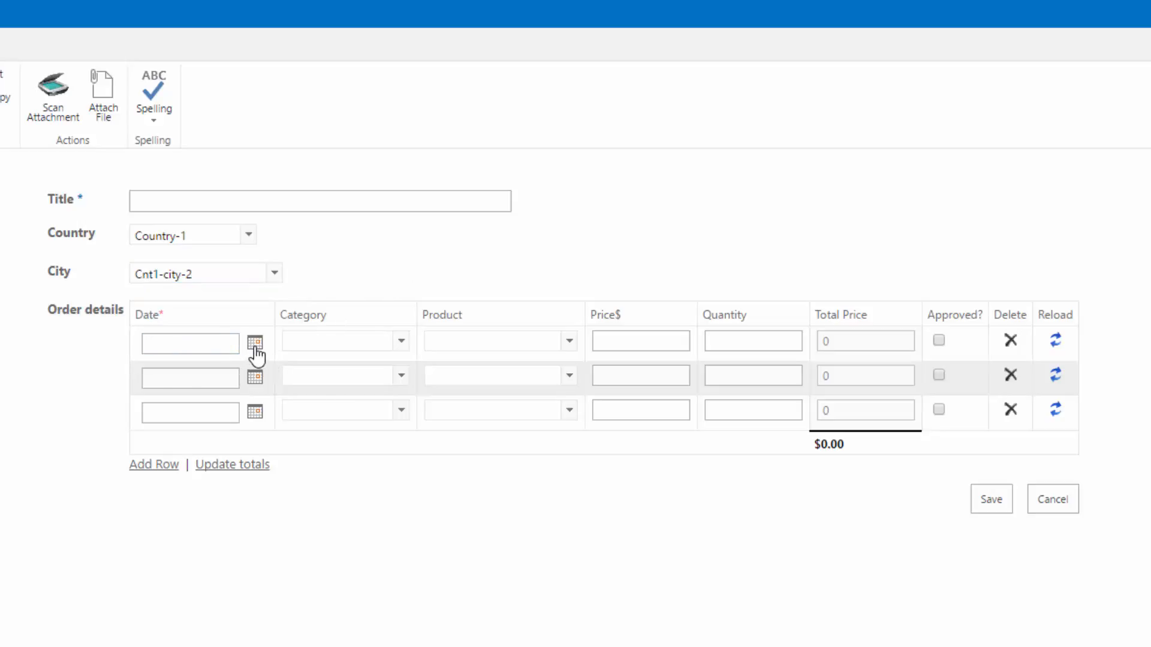
click(170, 414)
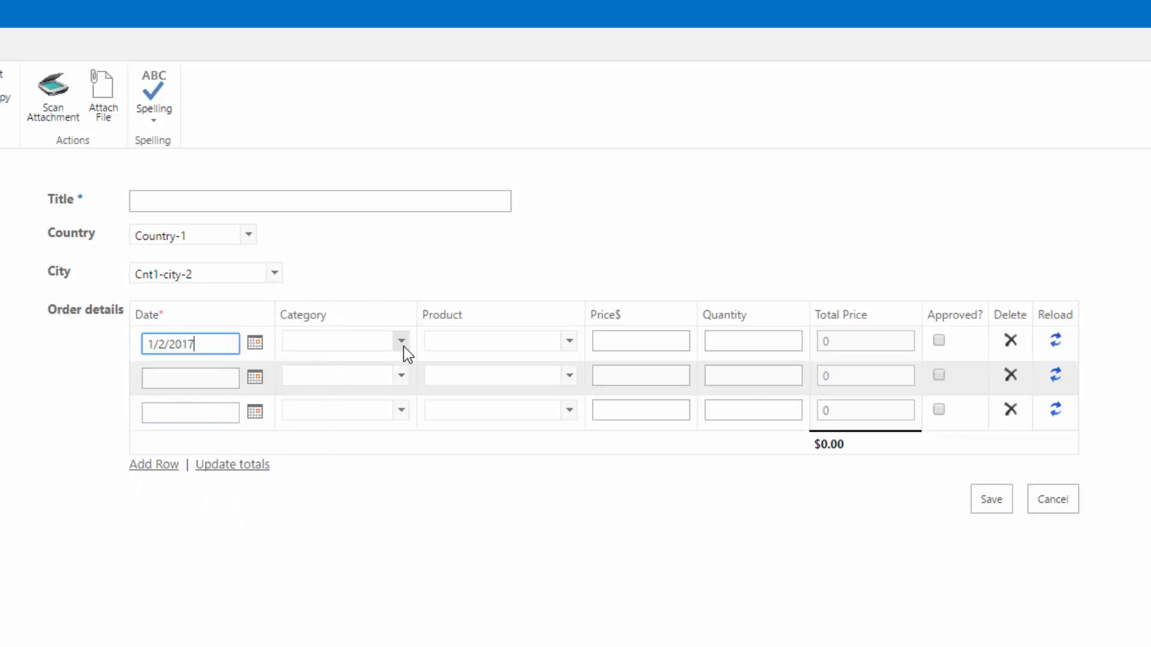
click(401, 340)
click(359, 378)
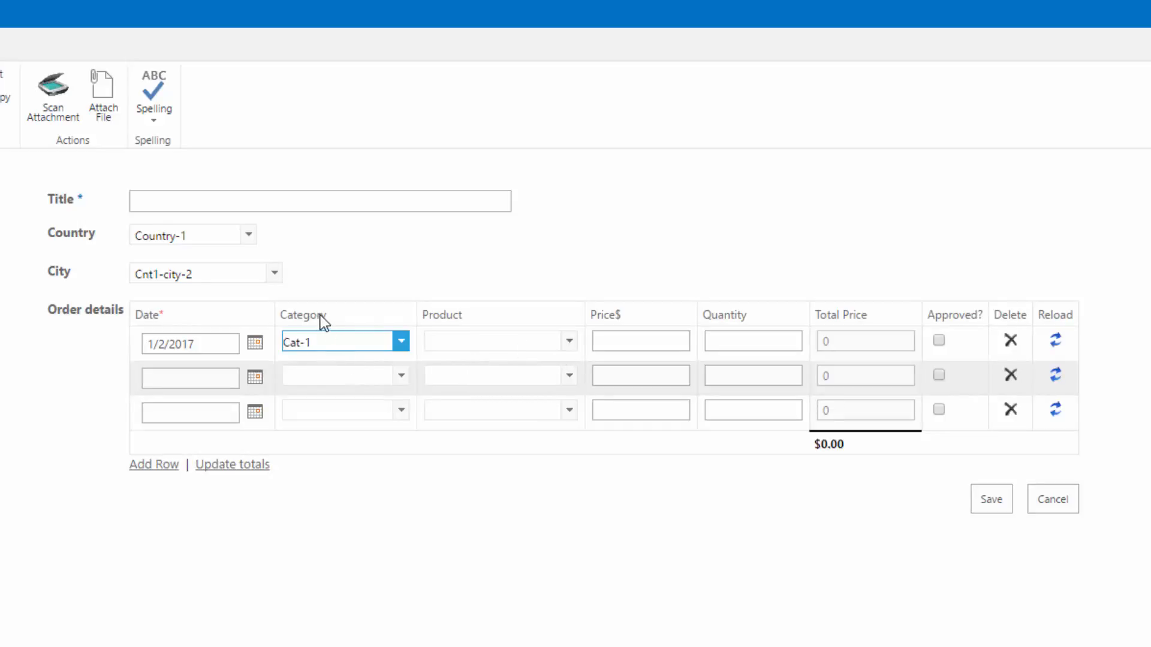
drag(326, 315, 288, 317)
click(477, 314)
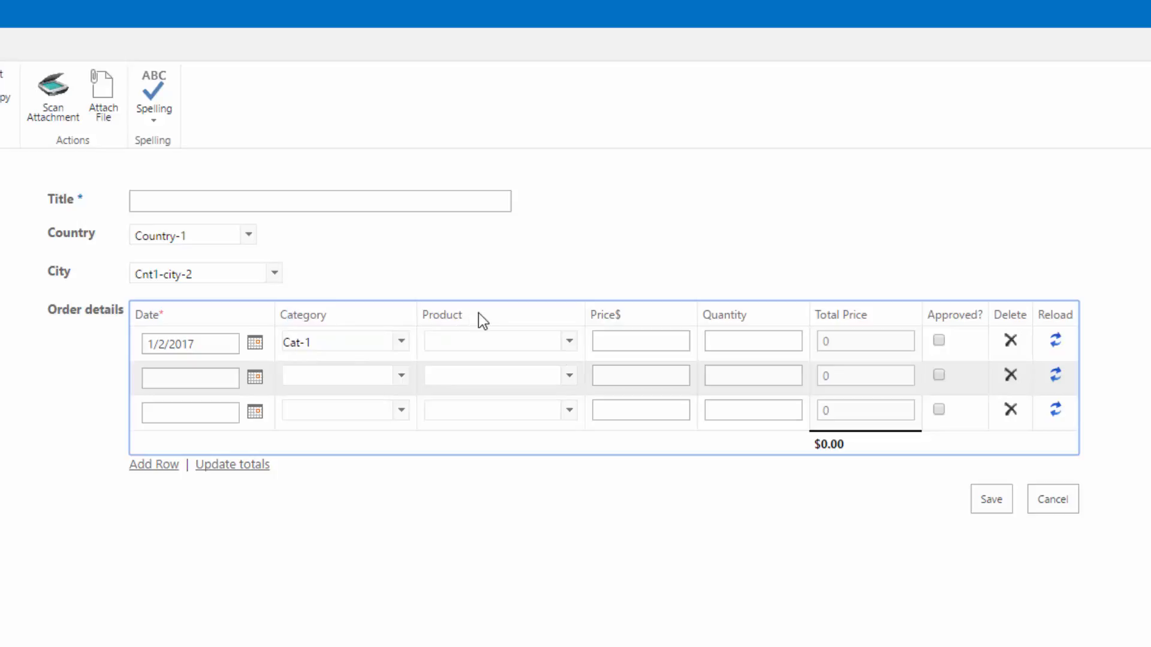
click(570, 342)
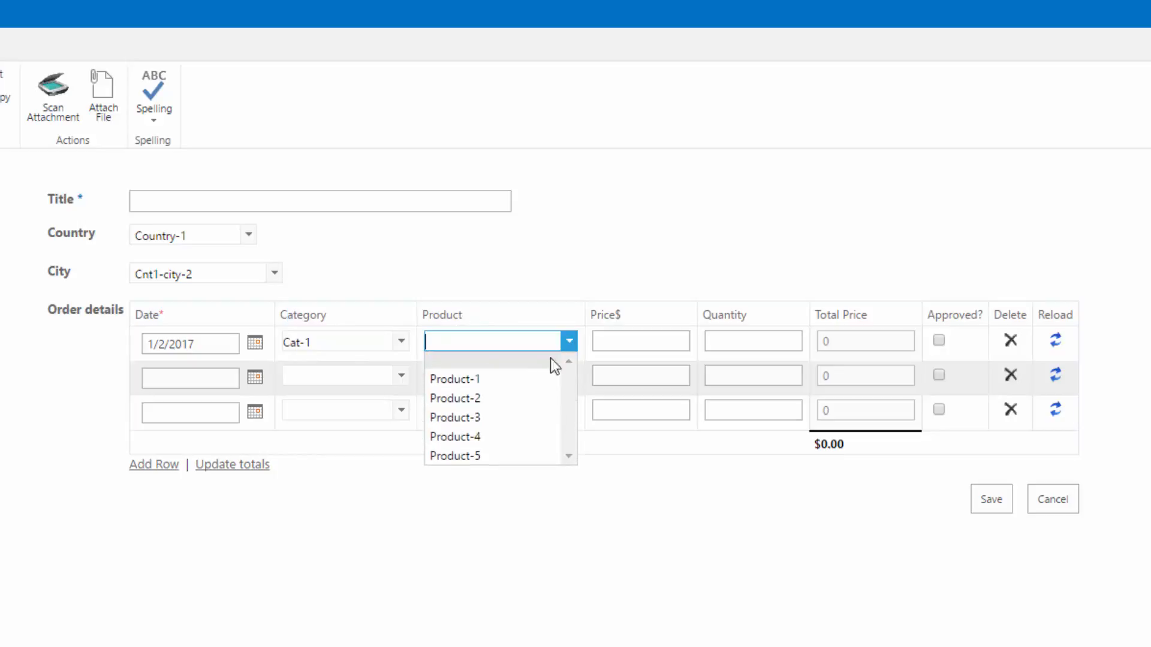
click(532, 383)
Step: Set the first row's price to 20 and quantity to 4, and reload its calculated total price
click(622, 340)
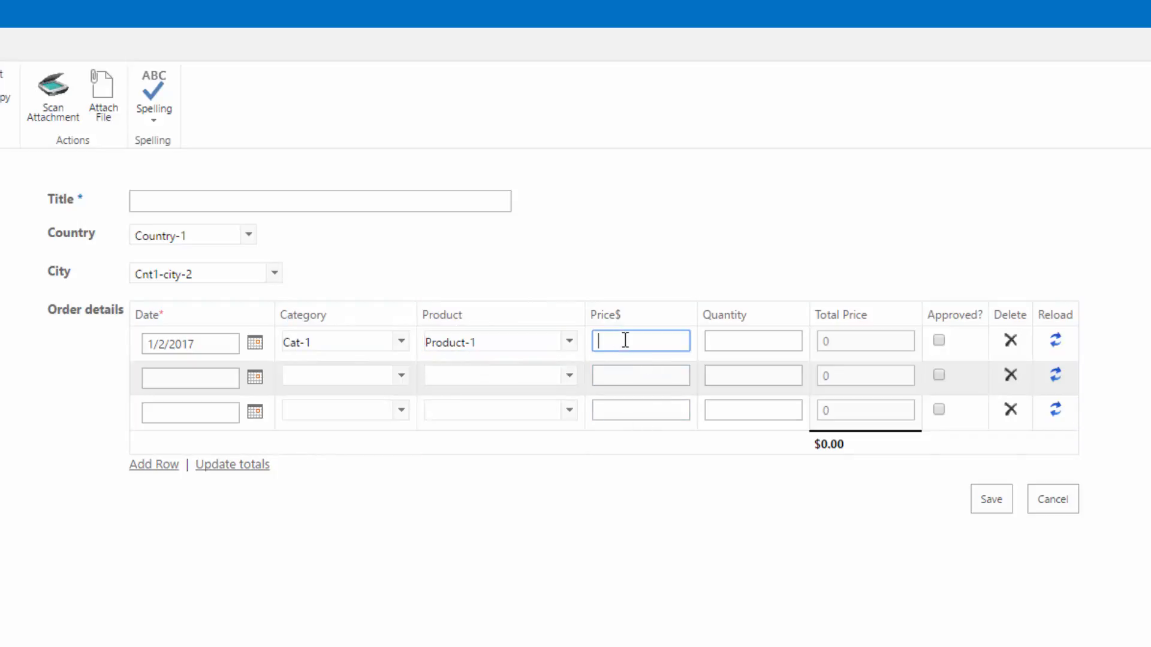
text(20)
click(724, 336)
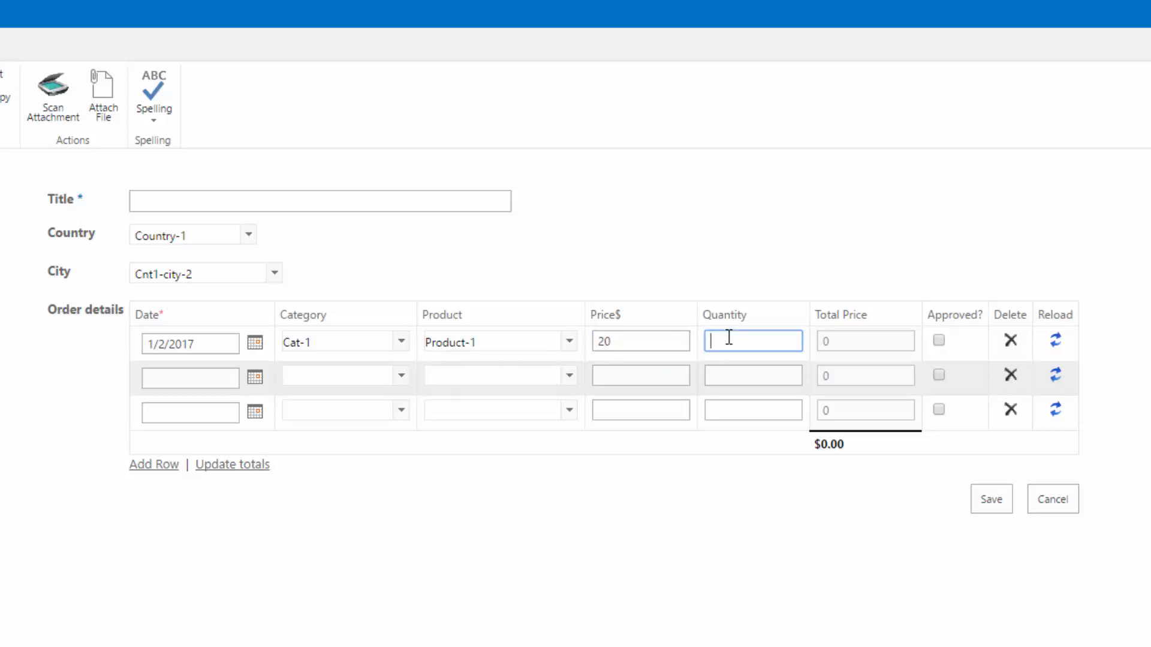
text(4)
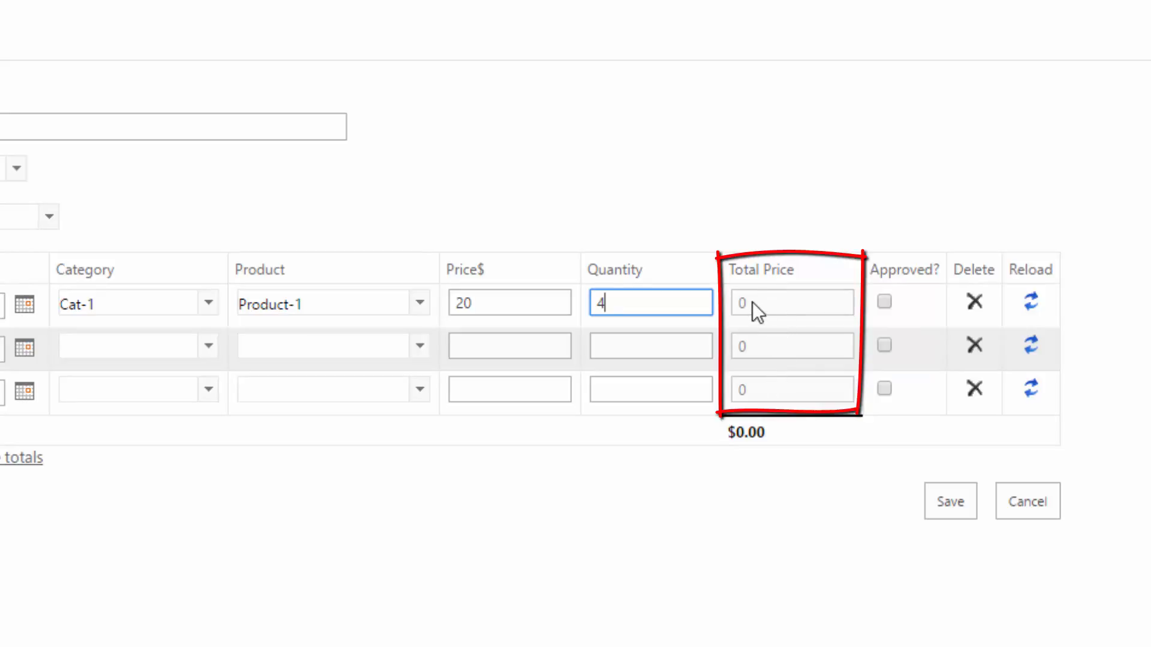
click(780, 301)
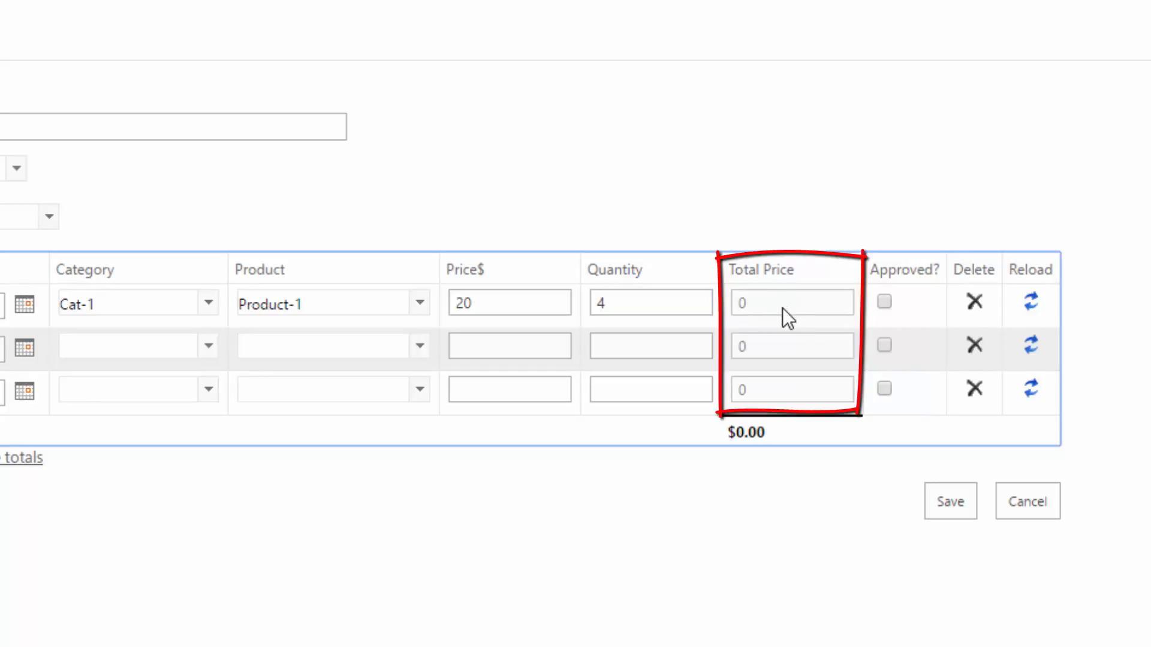
click(1031, 304)
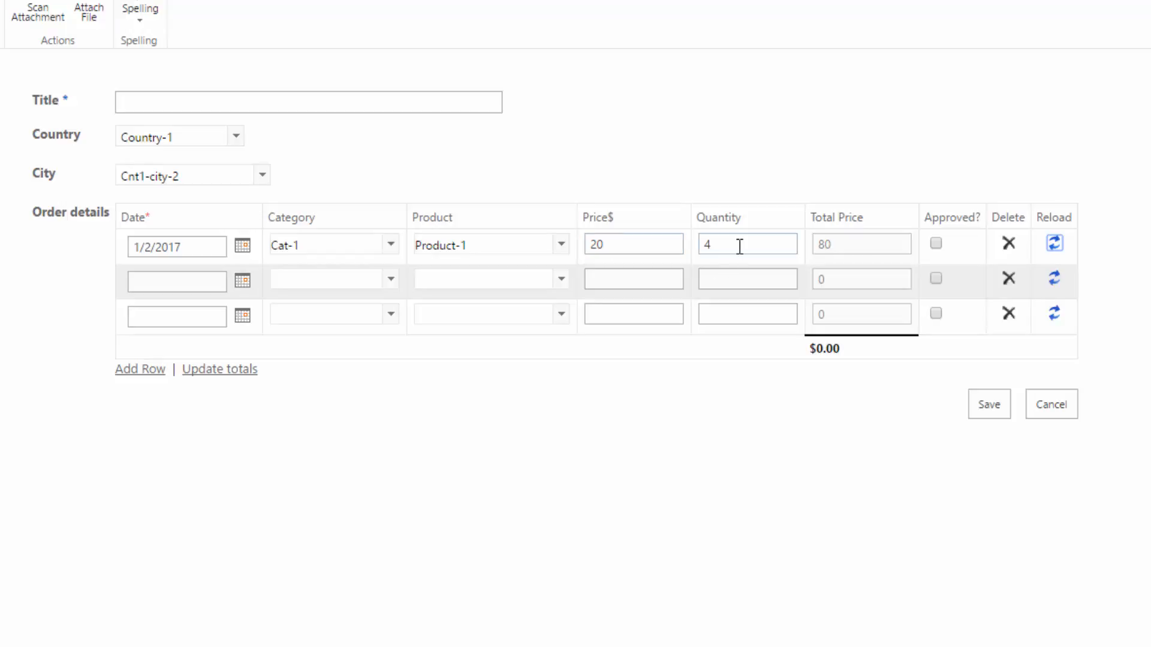
drag(864, 219, 810, 220)
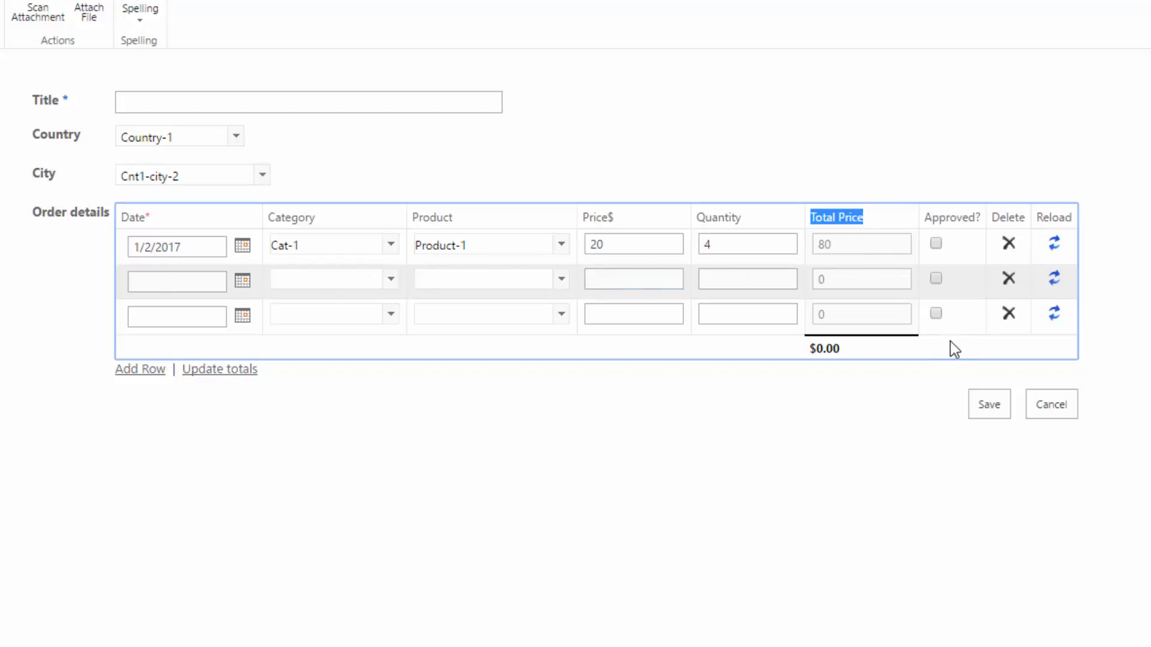
Step: In the second order details row, set the date to 1/3/2017, the category to Cat-2 and the product to Product-6
click(243, 281)
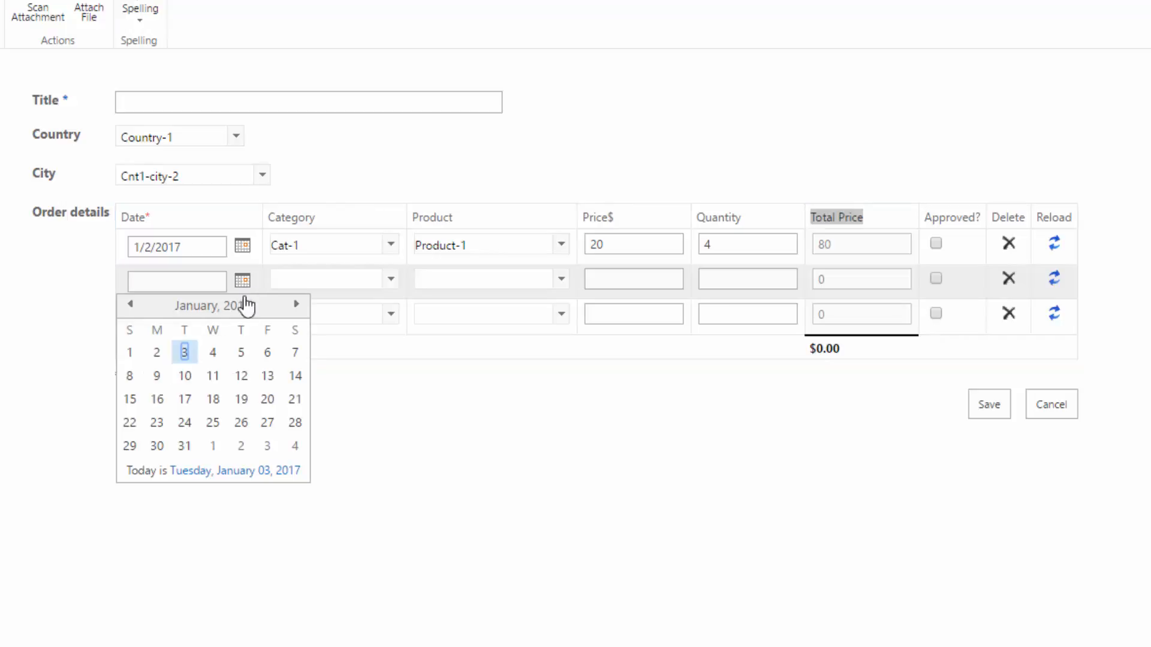
click(184, 352)
click(390, 279)
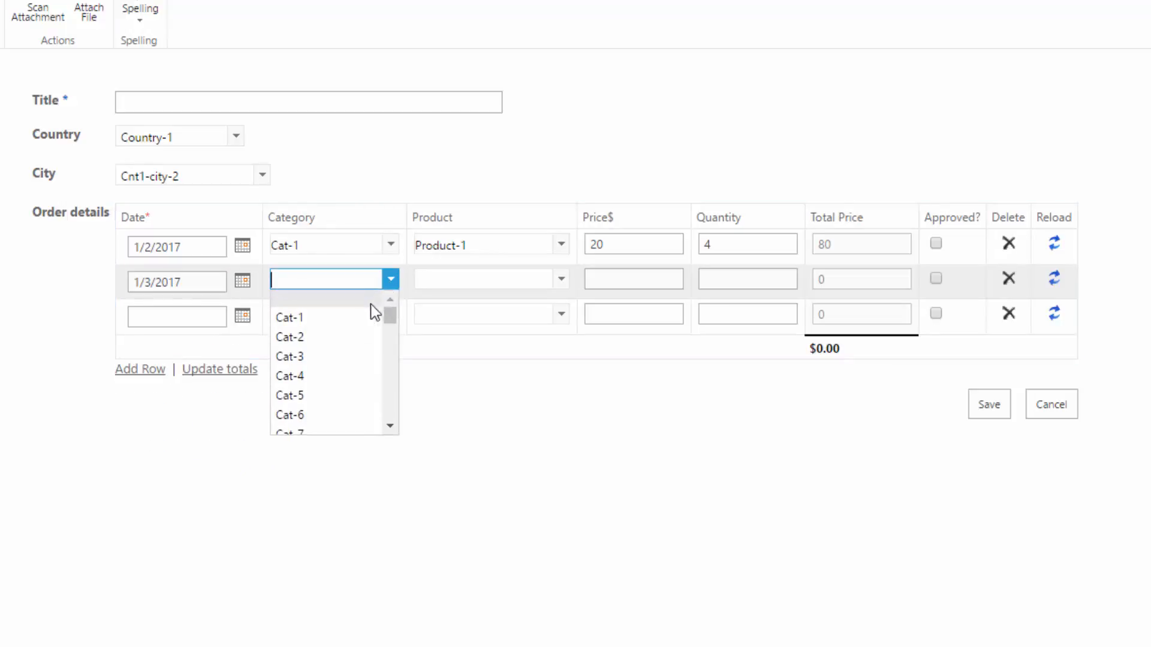
click(352, 336)
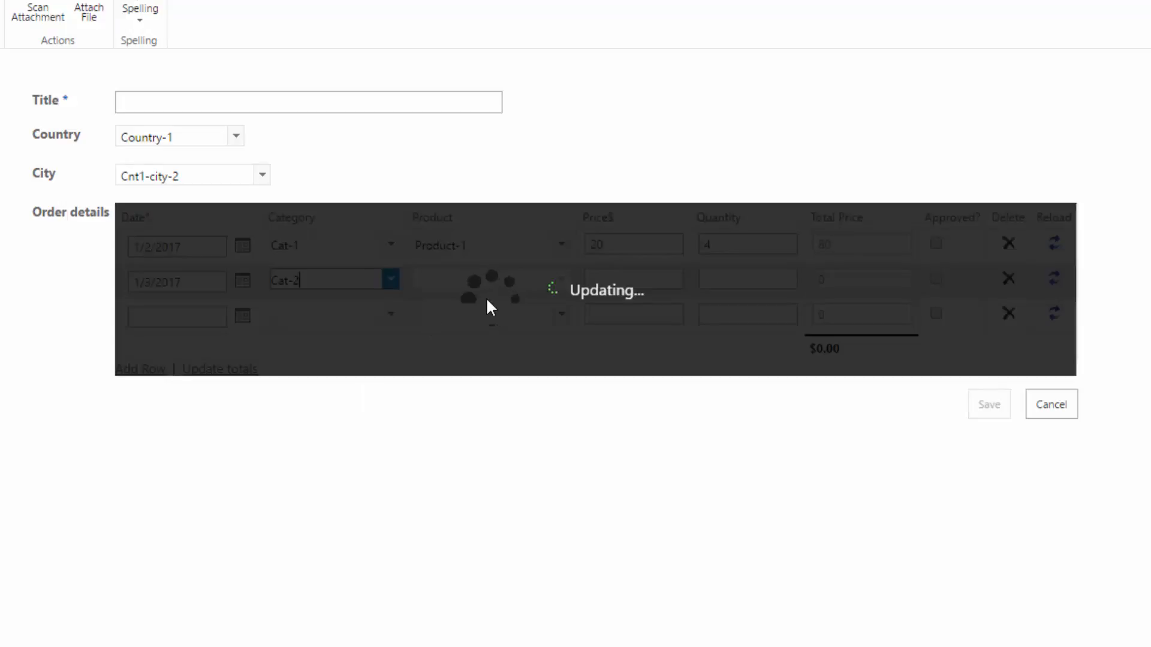
click(562, 279)
click(519, 337)
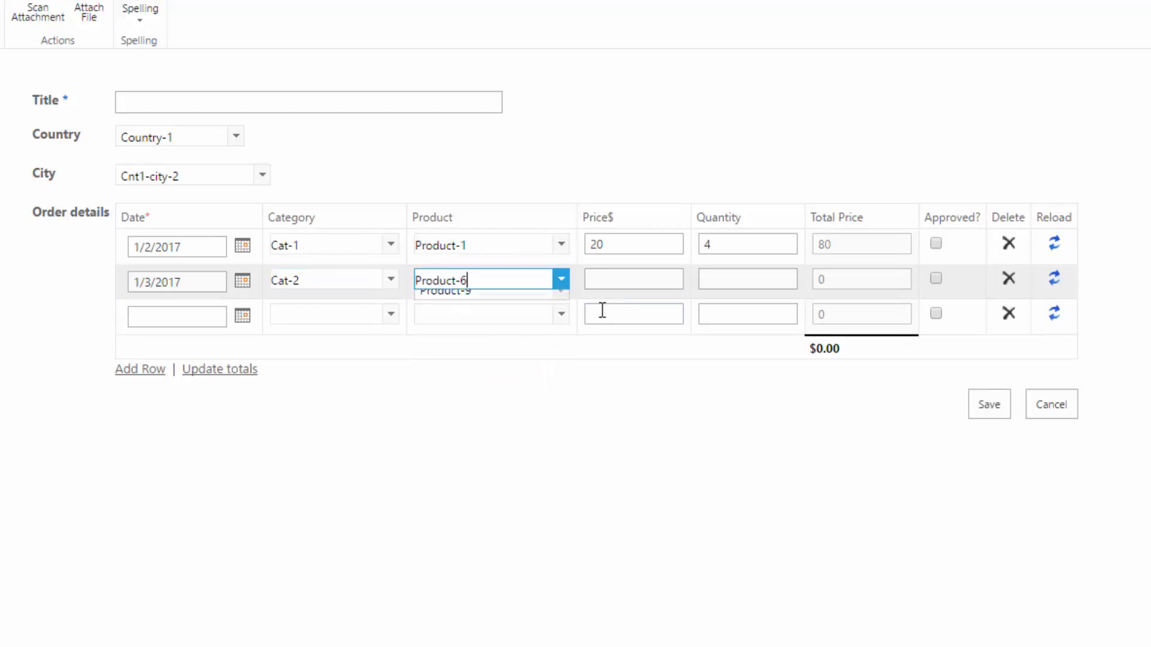
Step: Set the second row's price to 15 and quantity to 8, and reload its calculated total price
click(620, 275)
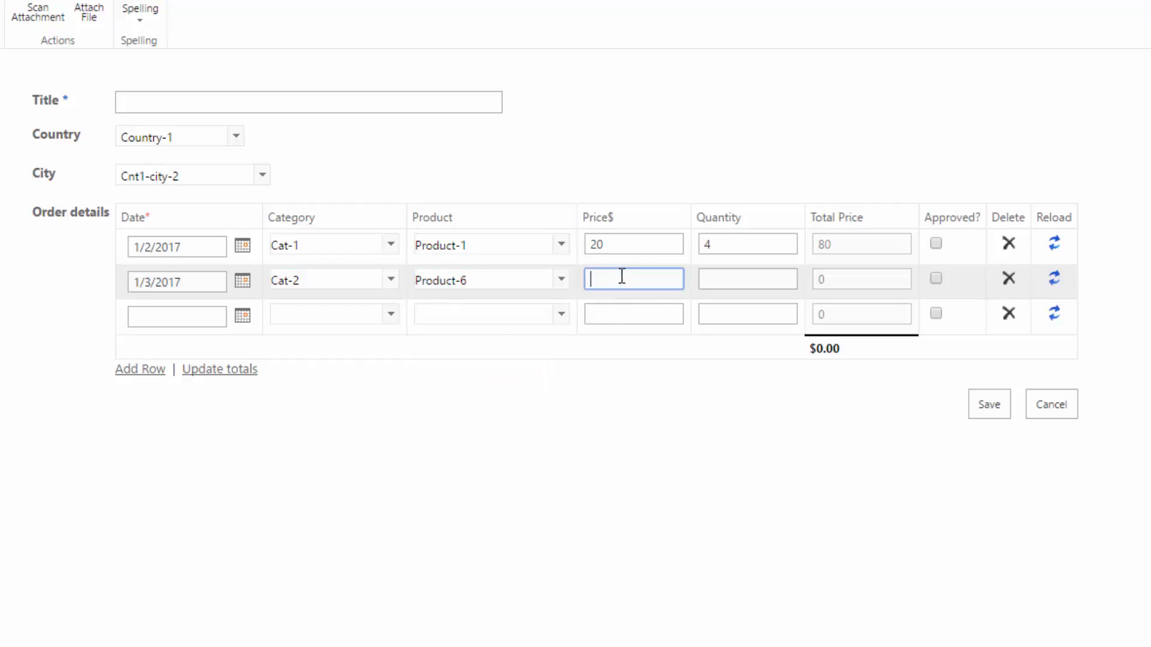
text(15)
click(735, 278)
text(8)
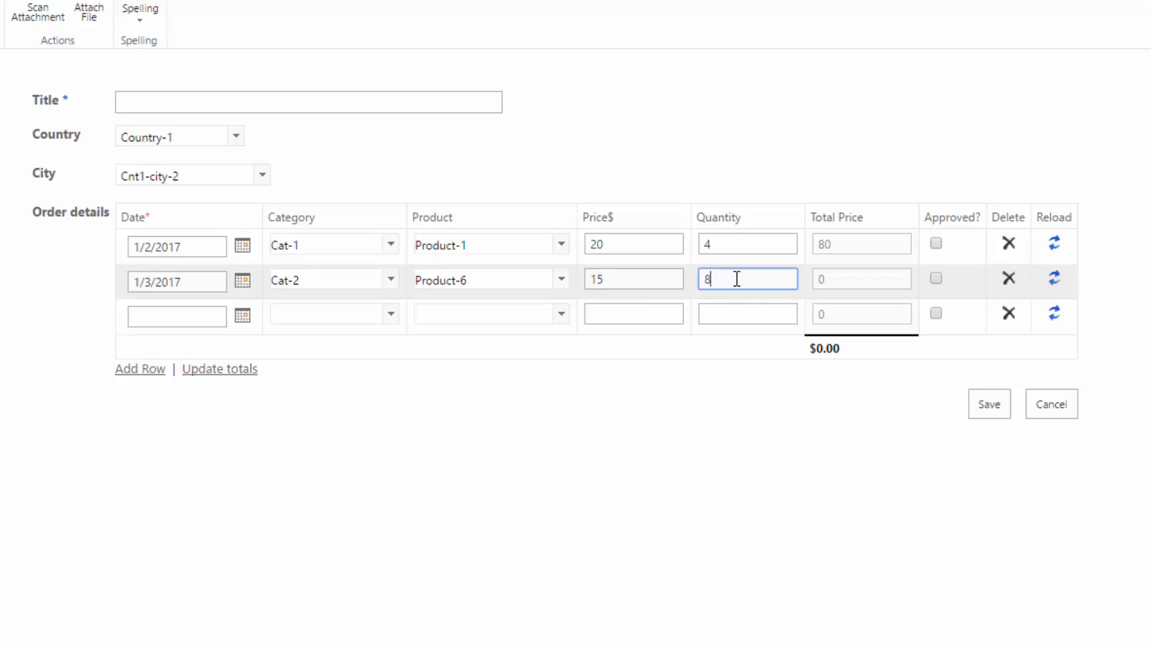
click(1055, 280)
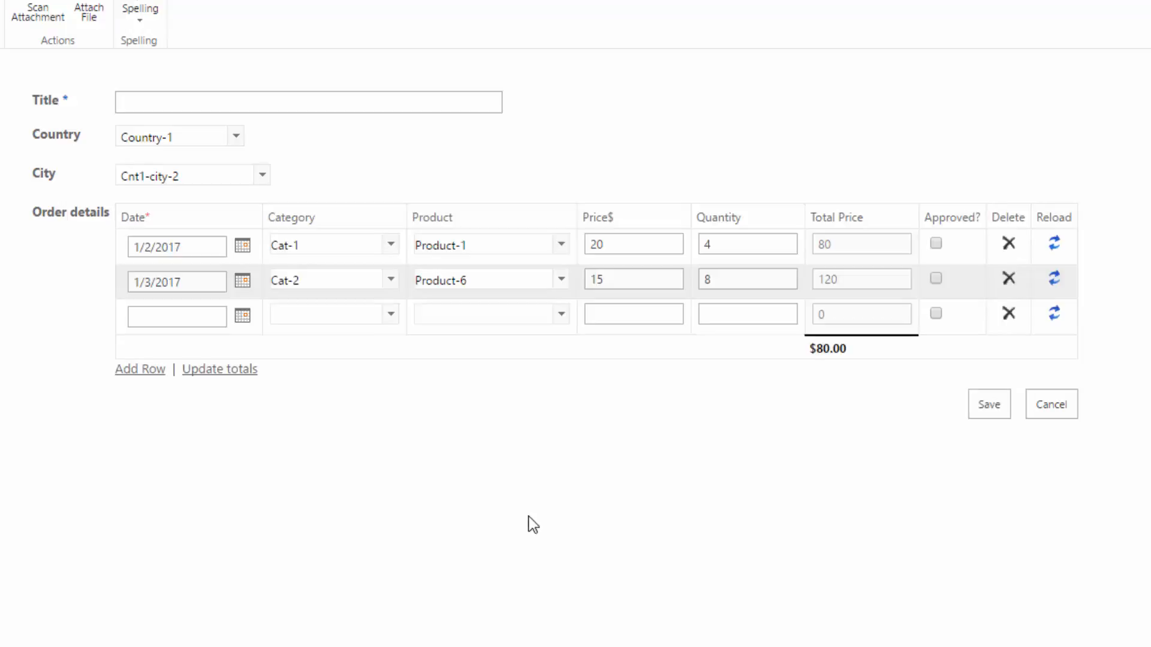
Step: Enter order2 as the title of the new order
click(138, 107)
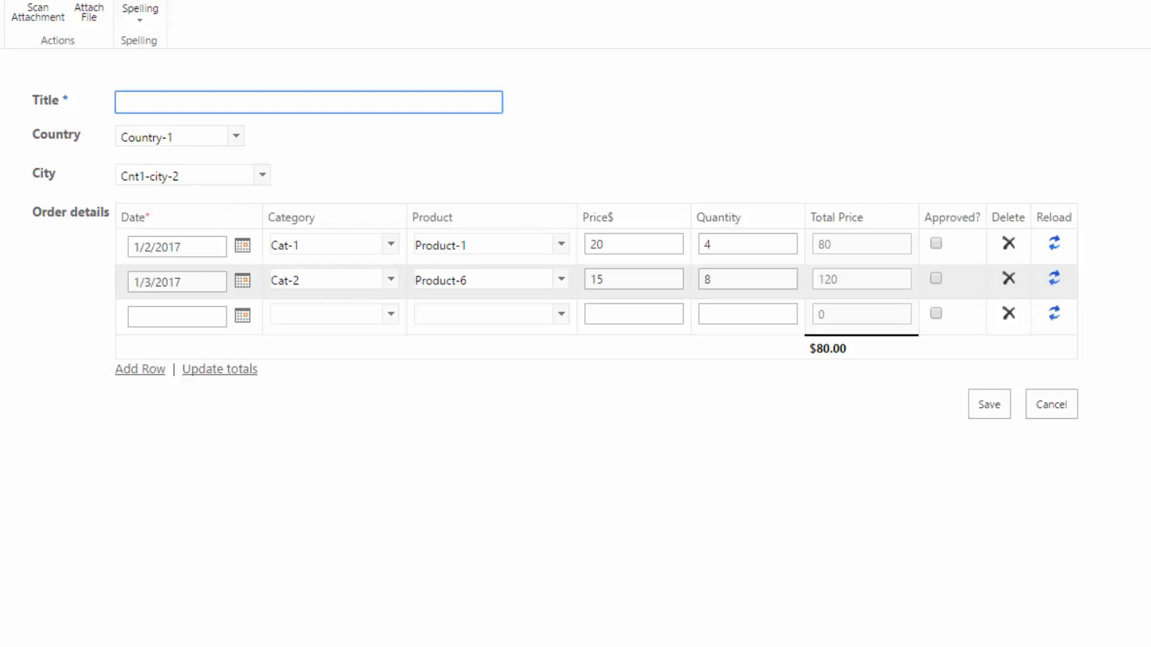
text(order2)
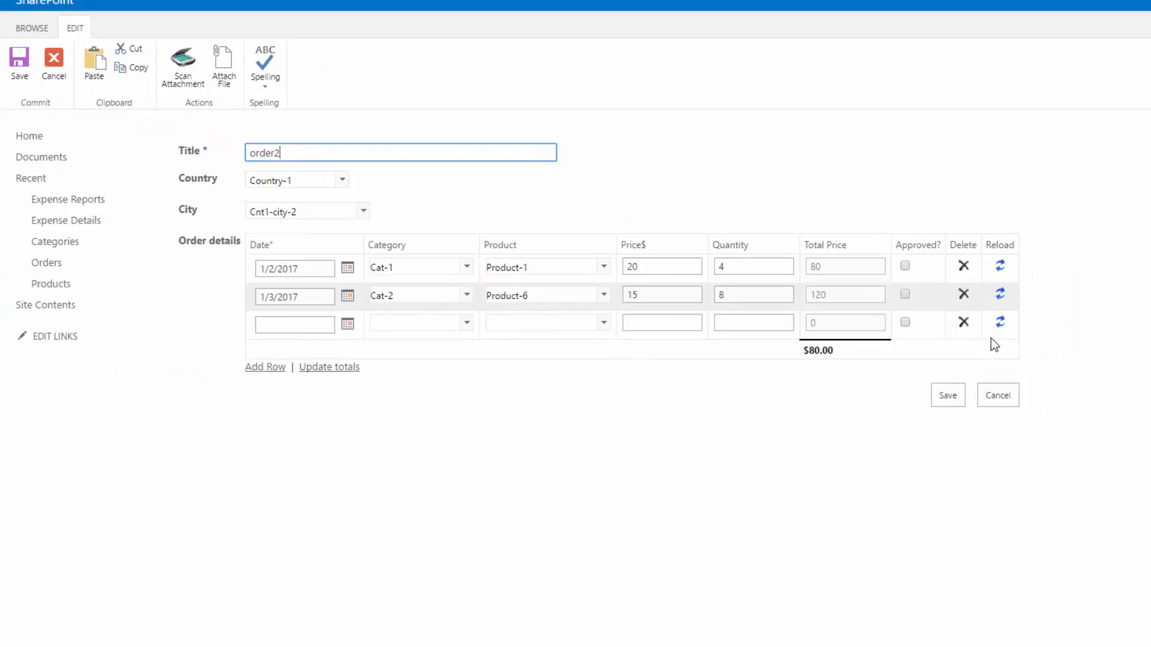
click(991, 358)
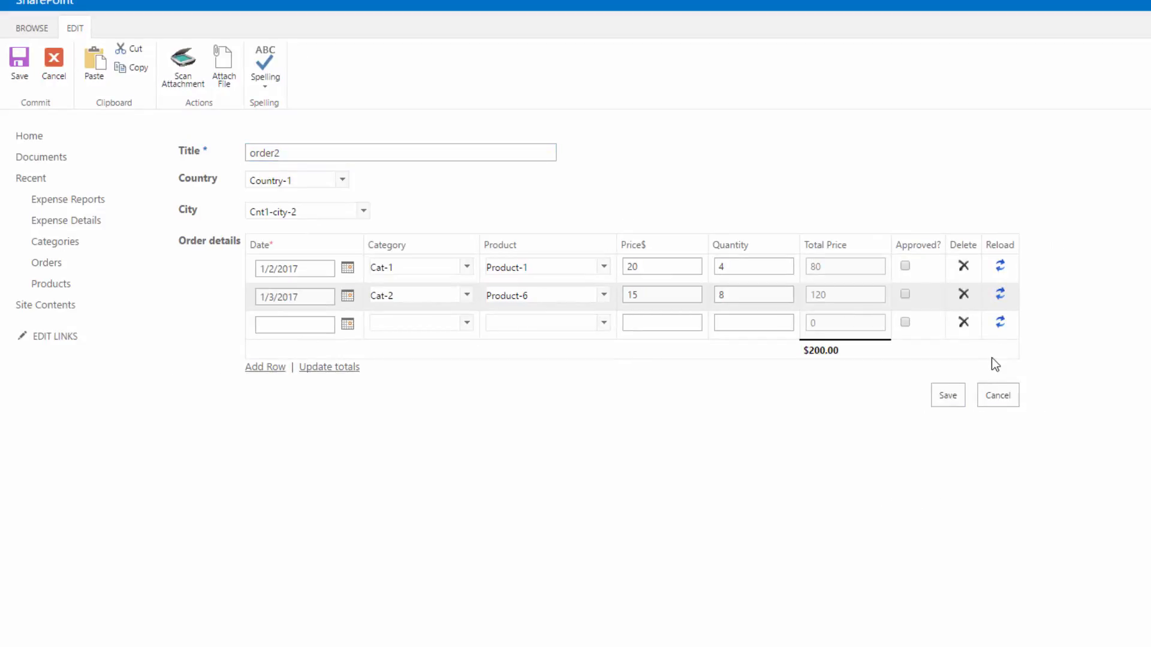
Step: Delete the empty third row from the order details and save the order
click(964, 323)
click(826, 64)
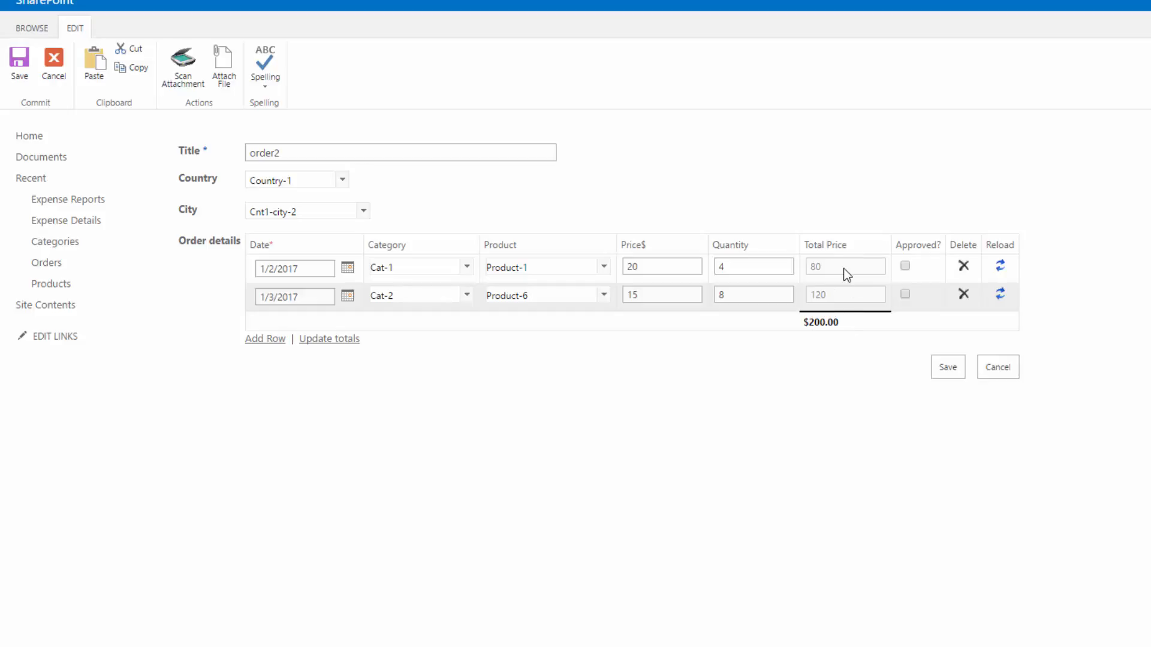
click(945, 370)
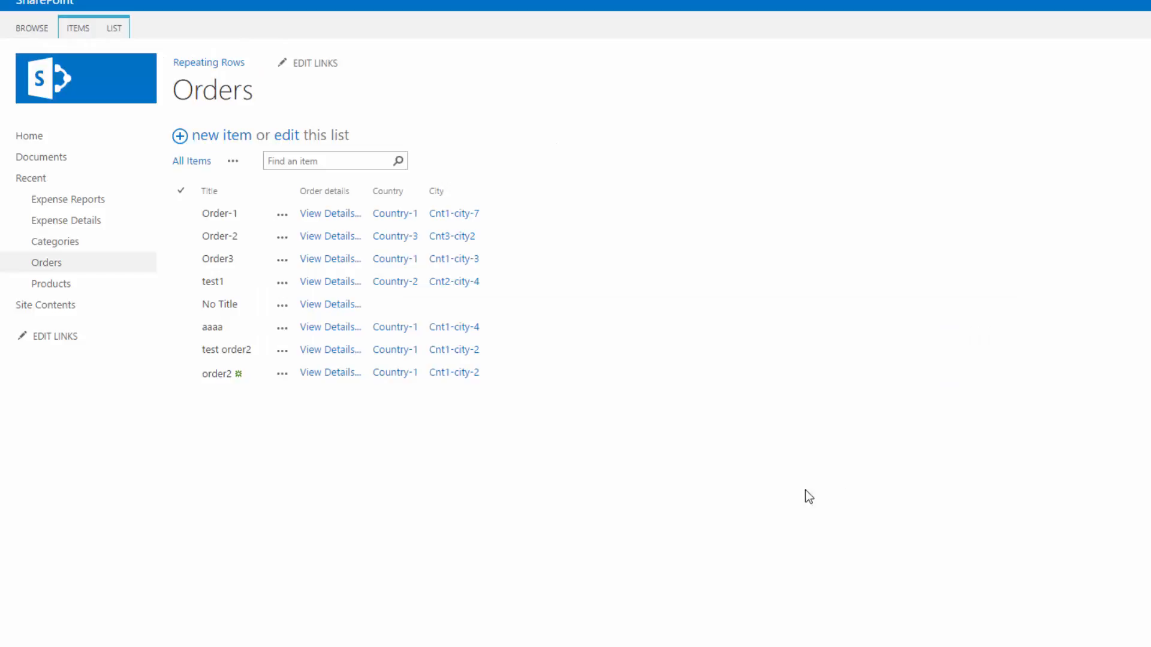
Step: View the saved order2 item from the Orders list and open it for editing
mouse_move(328, 377)
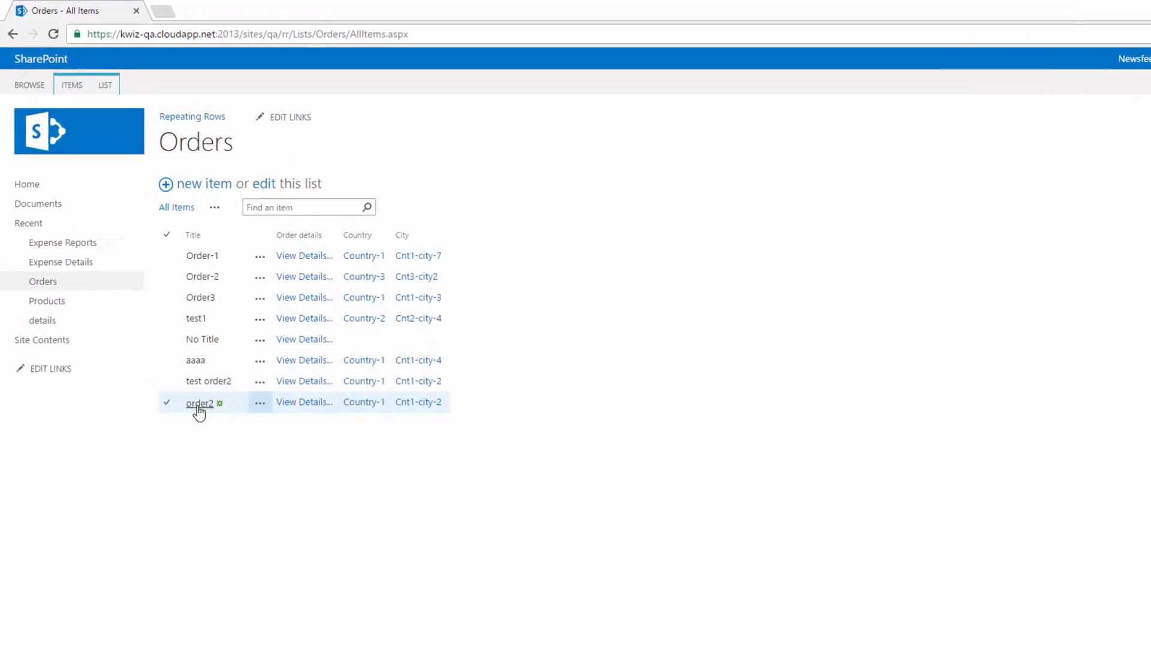
click(199, 404)
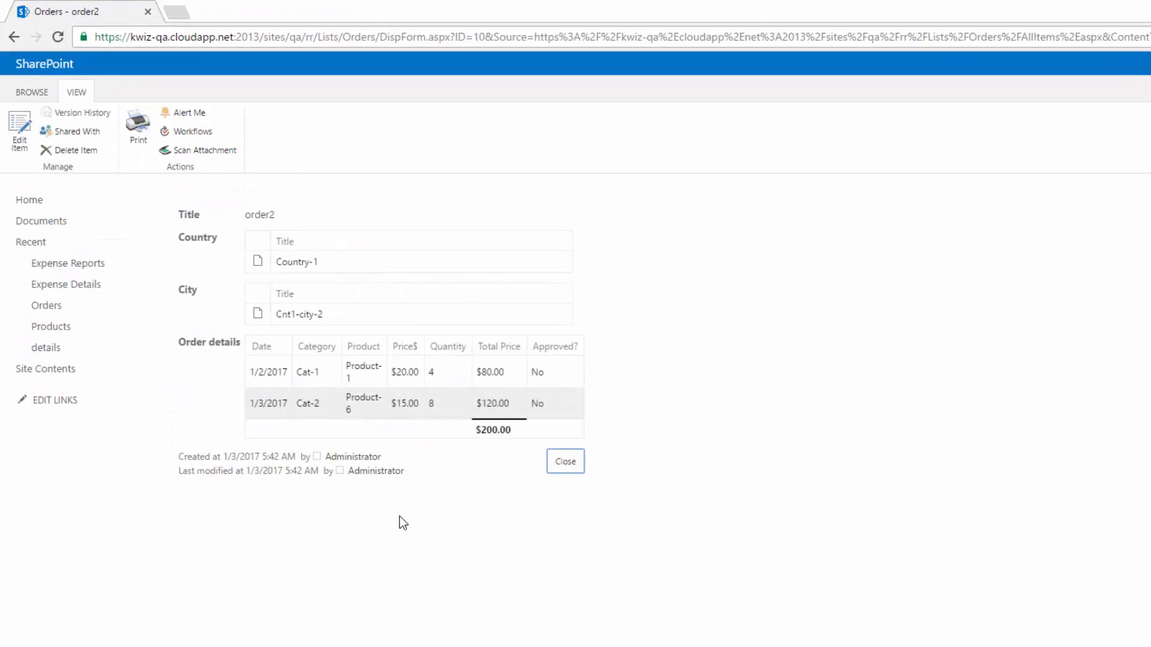
click(20, 128)
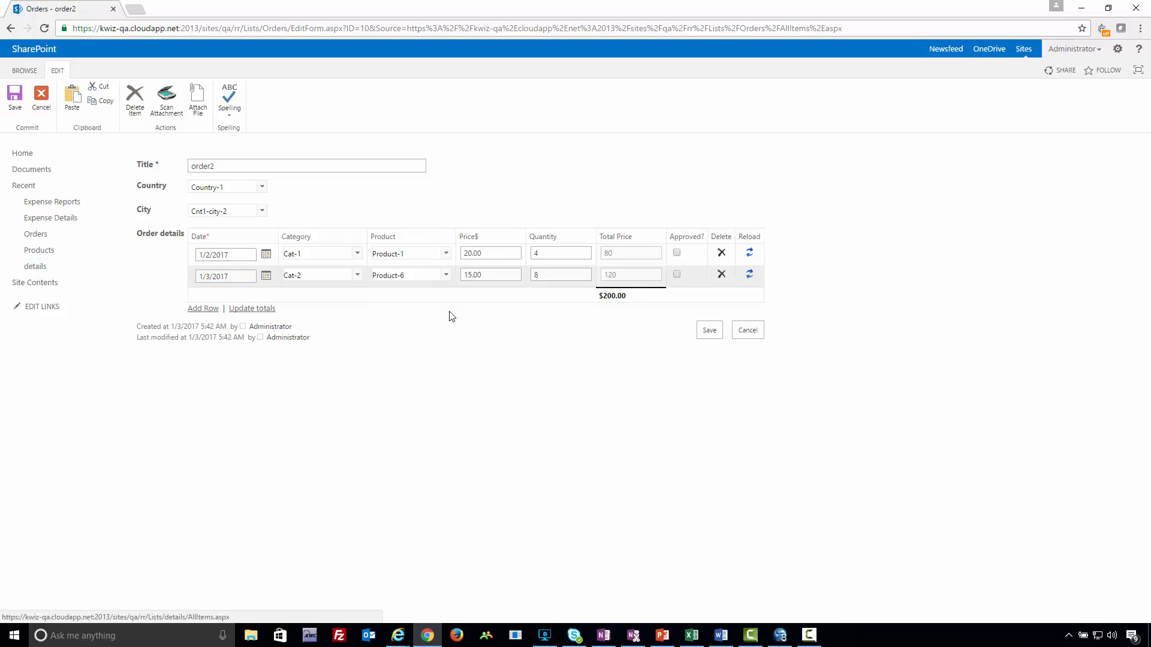
Step: Open the Field Dynamic Default Values settings of the details list and examine the current default value rule for Total Price
click(37, 268)
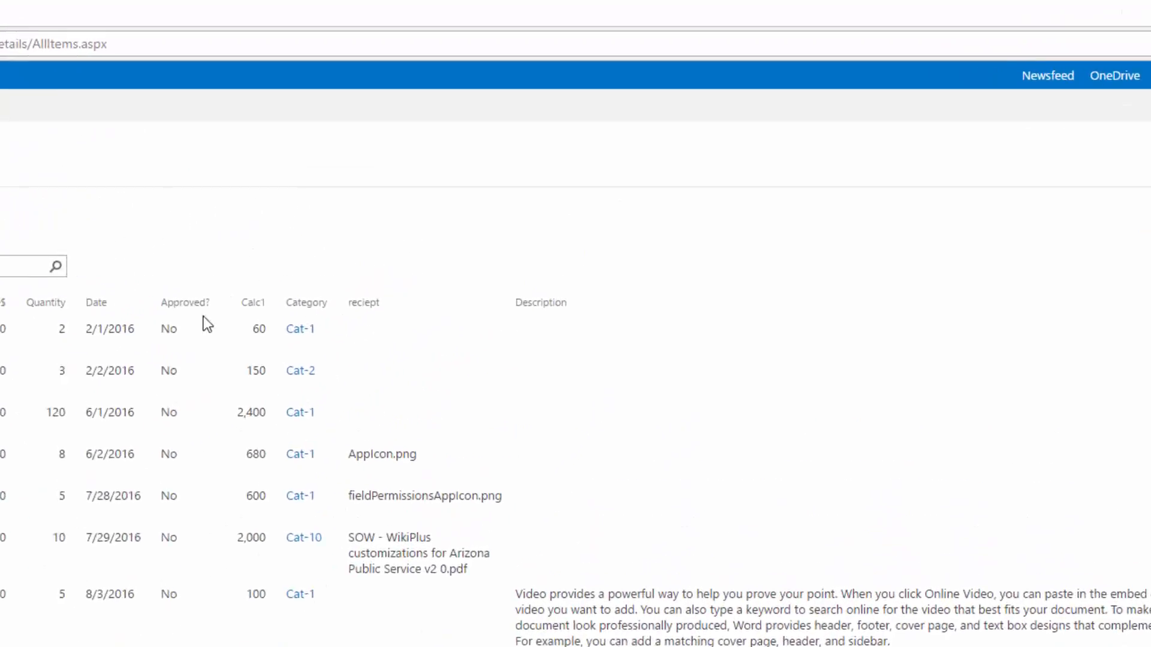
click(670, 150)
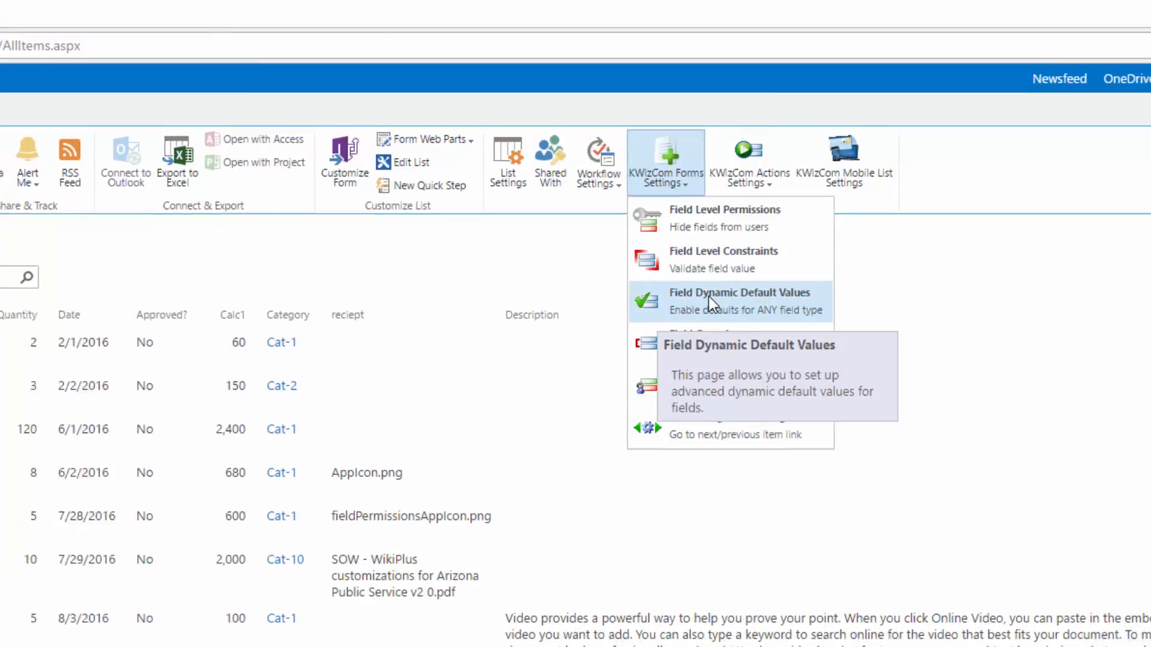
click(714, 297)
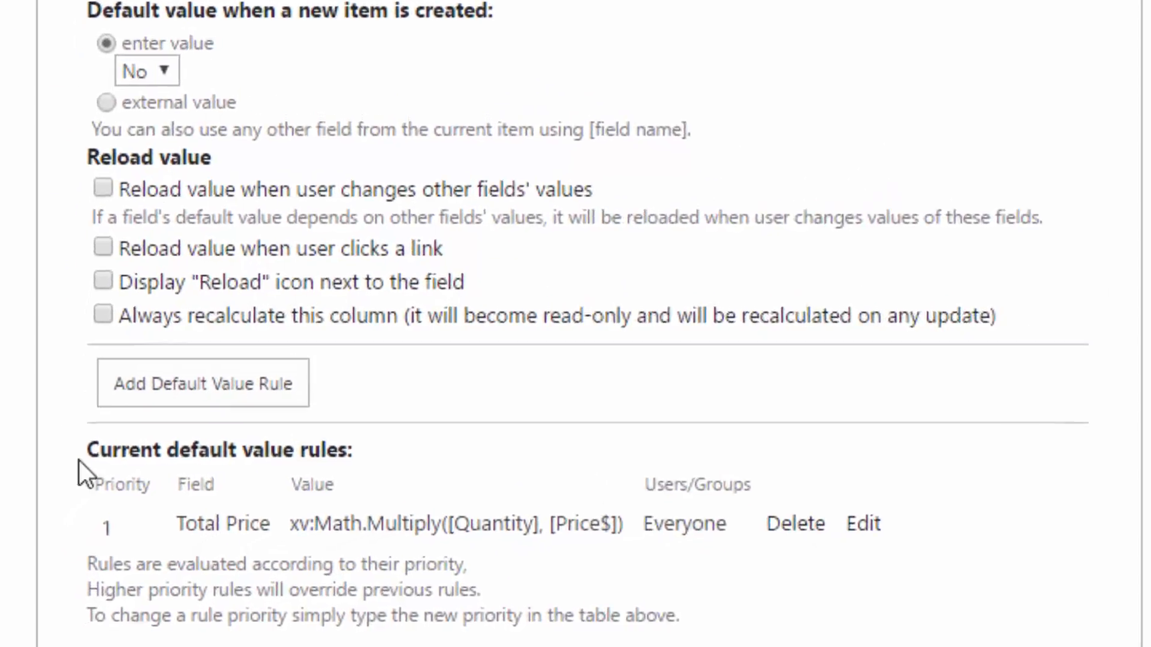
drag(87, 451, 361, 455)
click(411, 465)
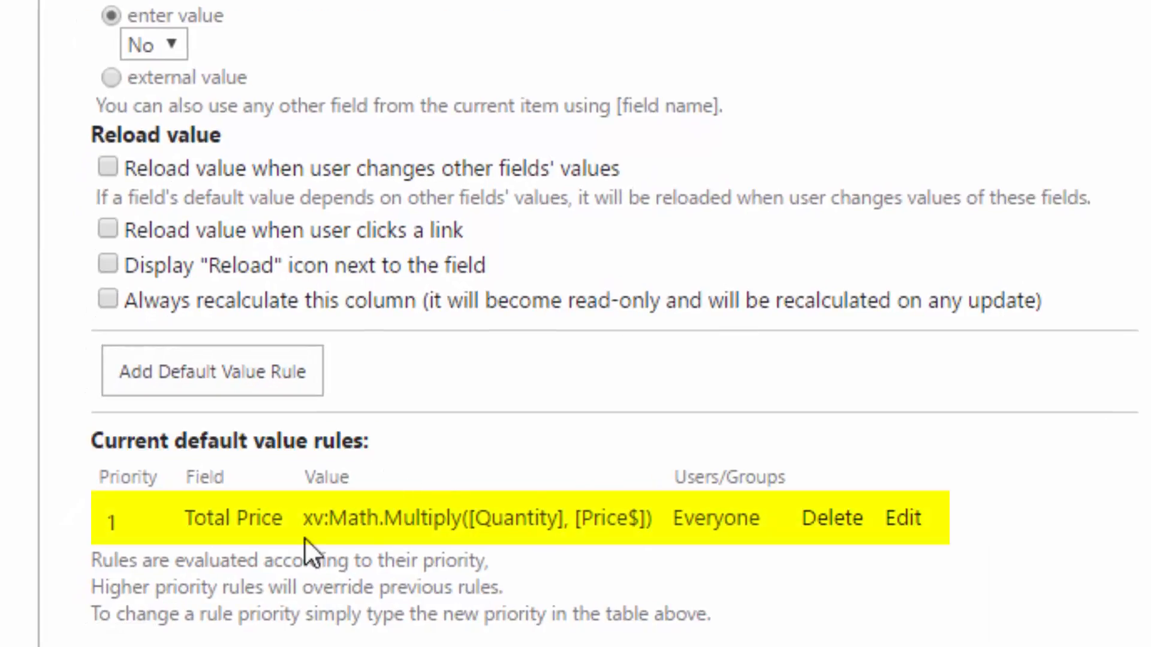